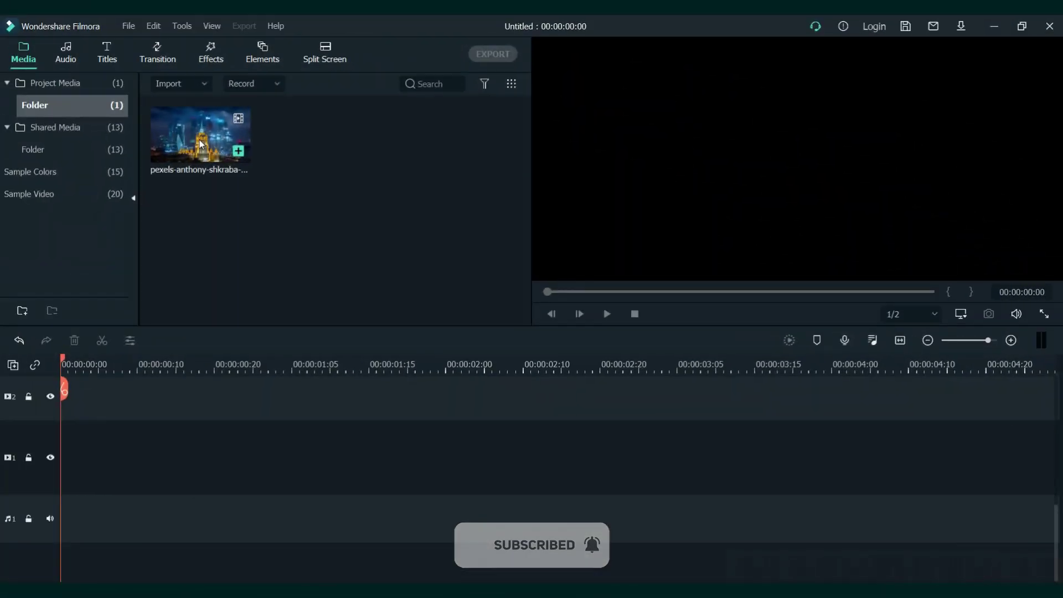
Drag the night-city clip from Project Media onto video track 1
drag(199, 136, 12, 478)
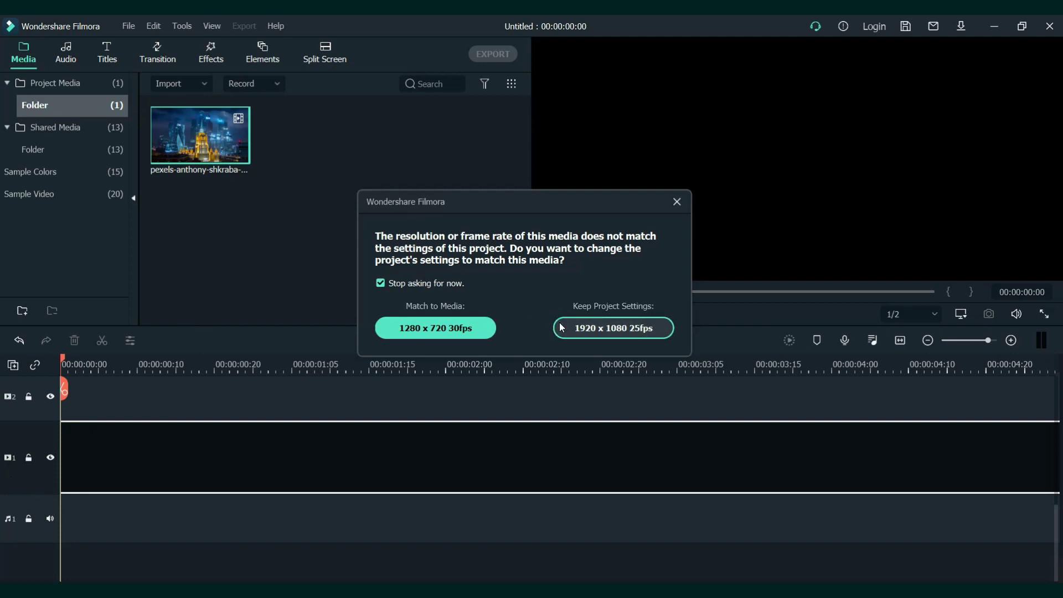
Keep 1920 x 1080 25fps and place a Default Title on track 2 above the city clip
click(561, 327)
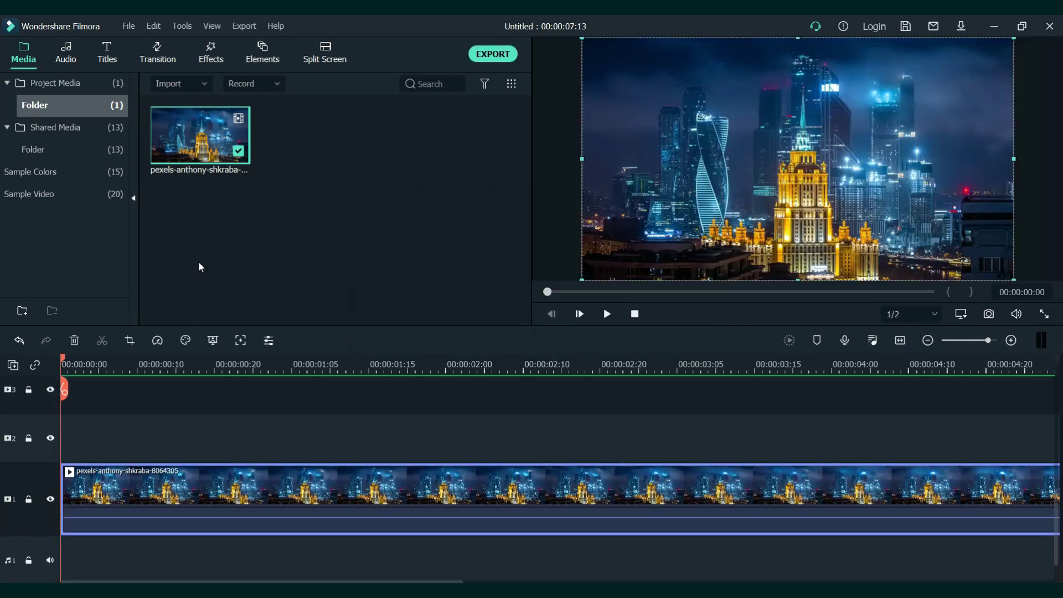
click(108, 55)
drag(175, 148, 46, 437)
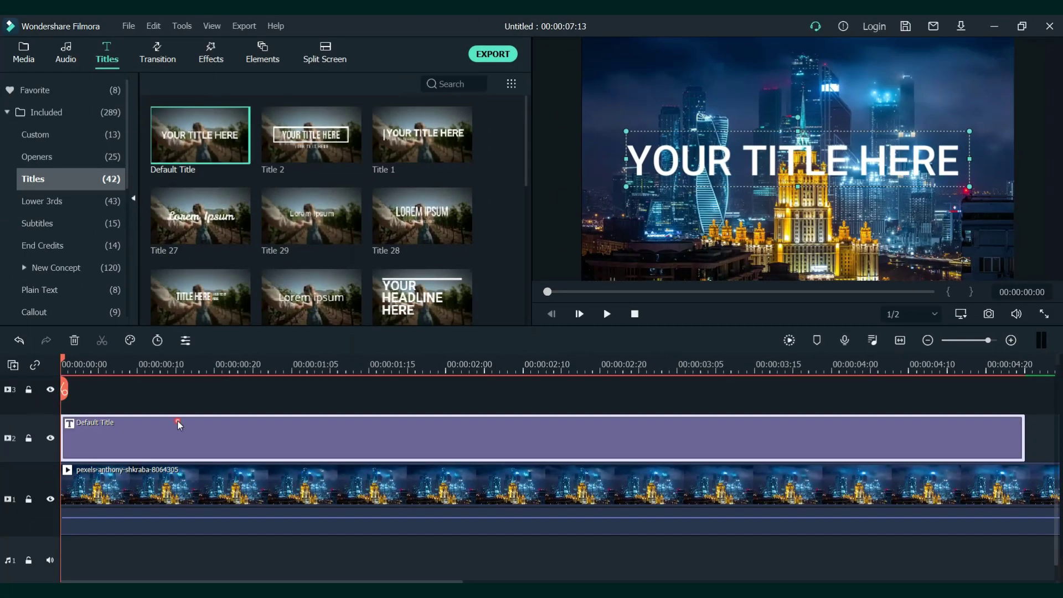
Replace the title's YOUR TITLE HERE text with TUTORIAL in Advanced Text Edit
double_click(179, 423)
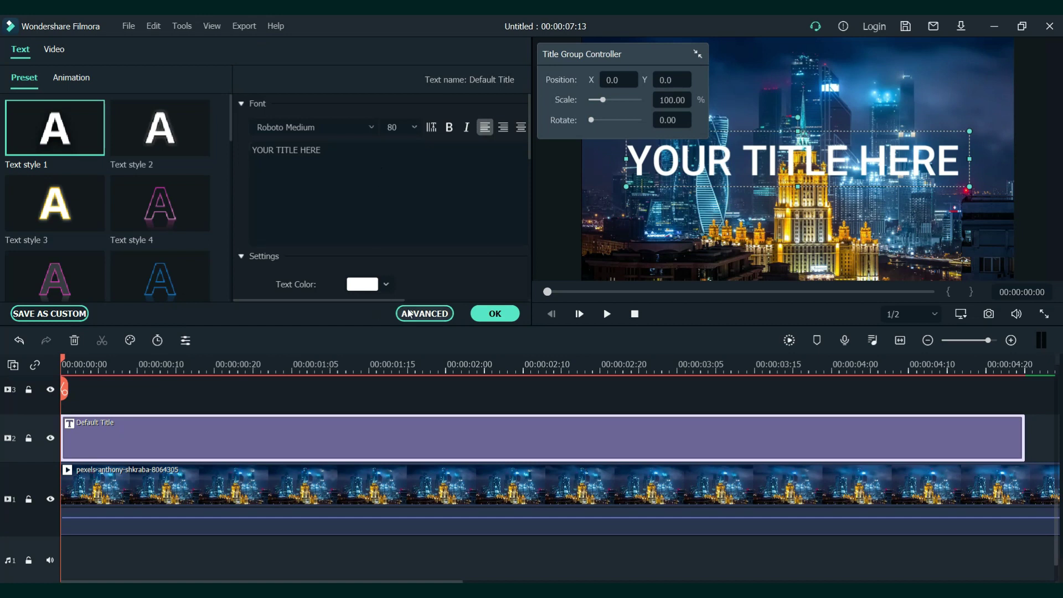
click(437, 320)
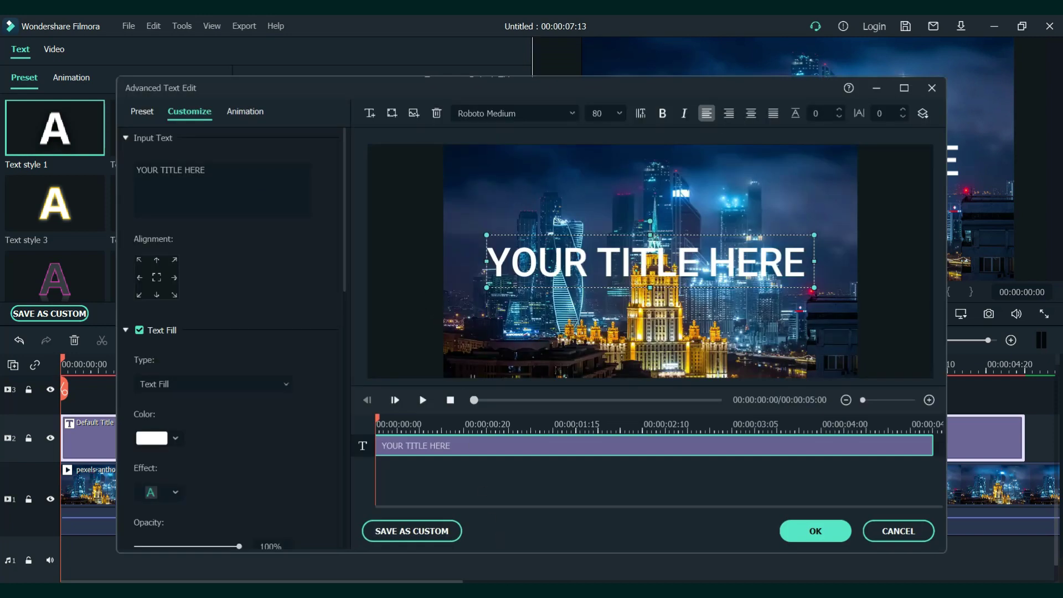
key(ctrl+a)
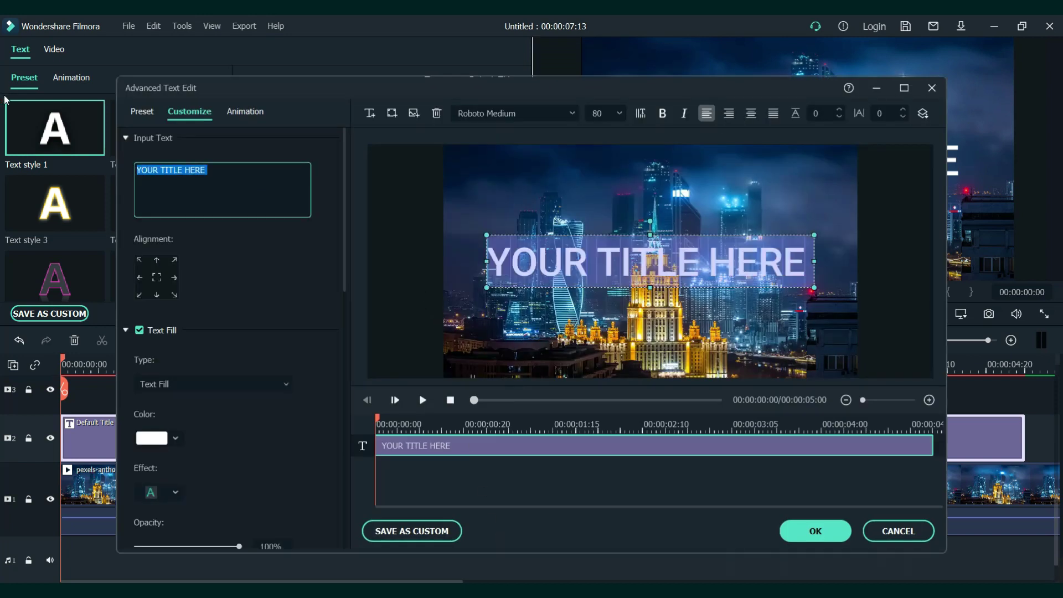
text(TU)
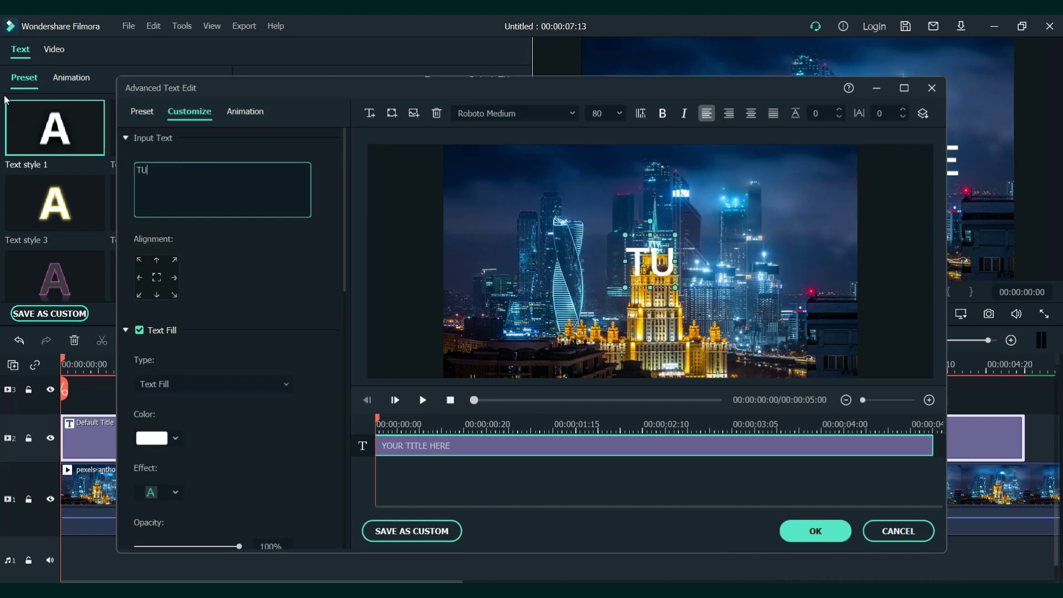
text(TORIAL)
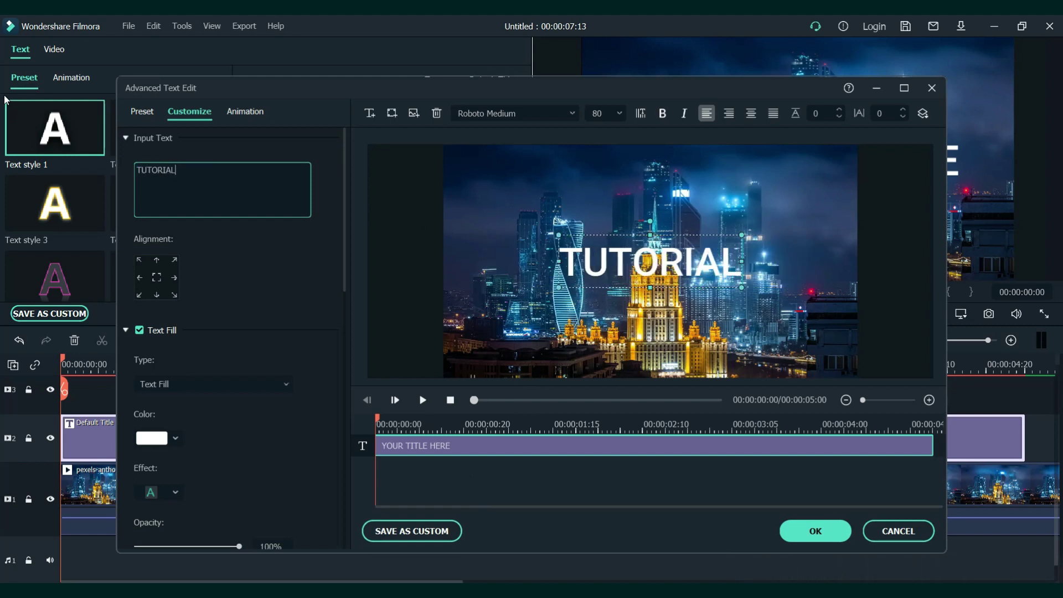
Set the TUTORIAL title font to Raleway Bold
click(574, 120)
scroll(618, 270, up, 3)
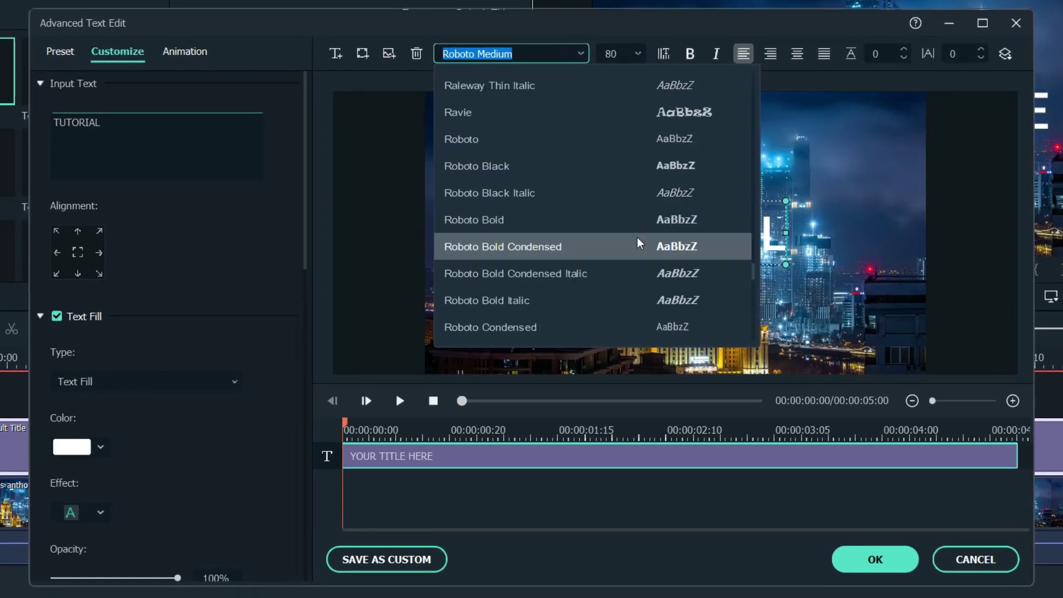
scroll(637, 244, up, 2)
scroll(624, 240, up, 1)
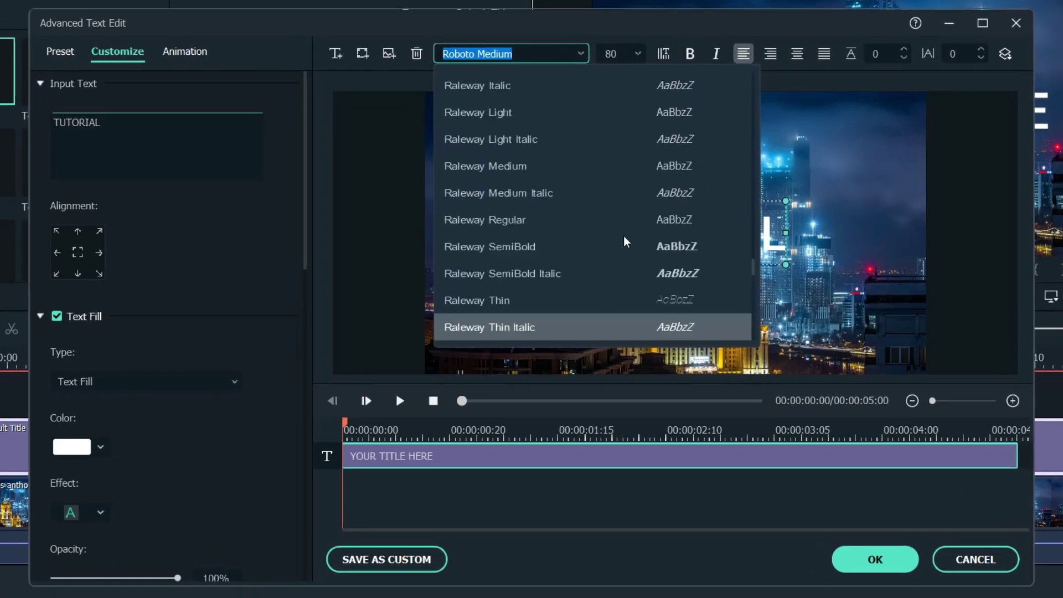
scroll(593, 217, up, 1)
scroll(592, 218, up, 1)
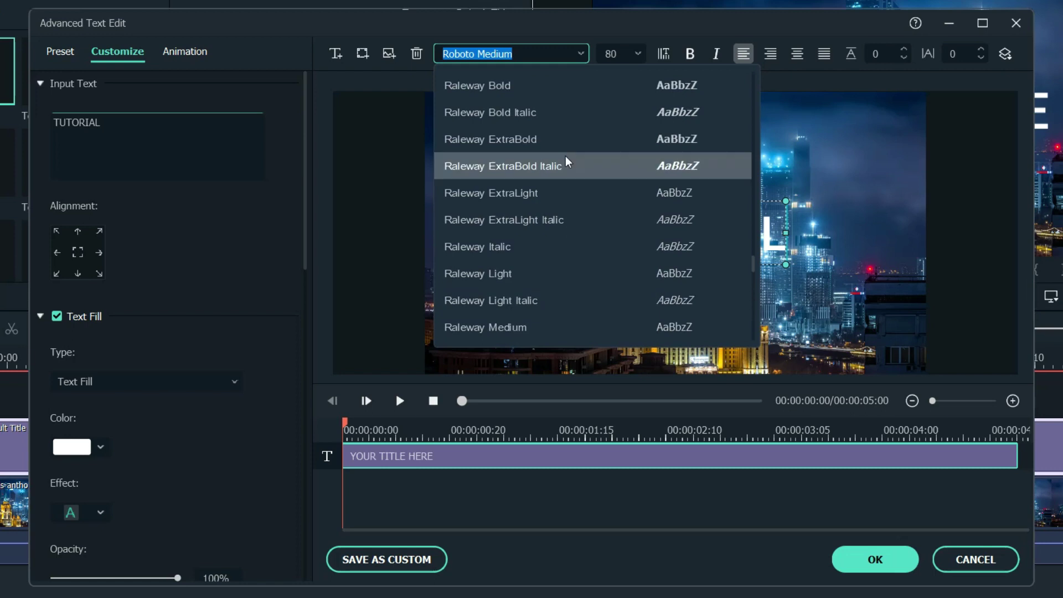
click(542, 88)
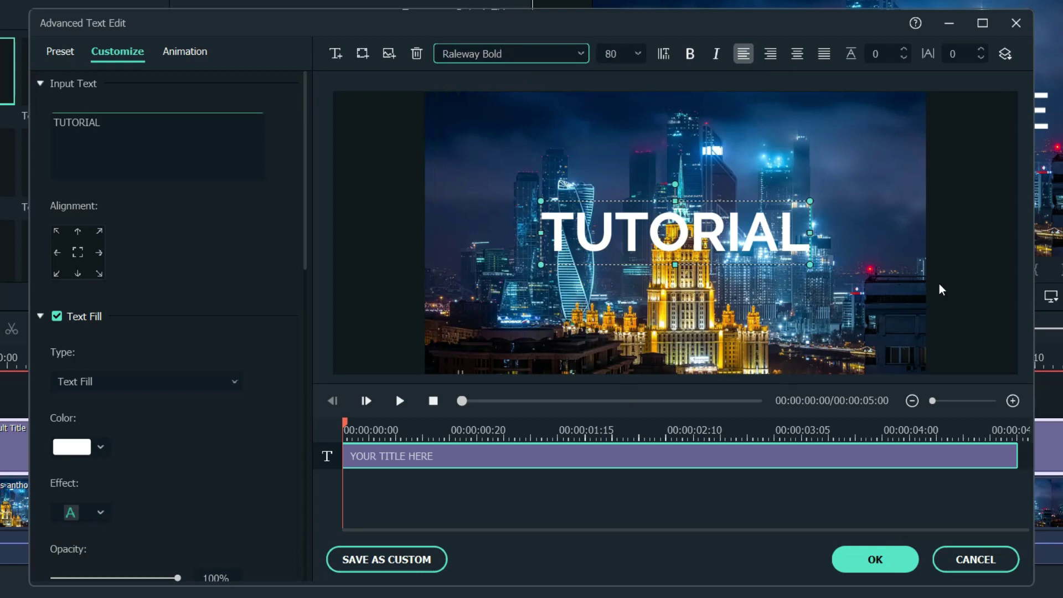
click(783, 214)
Move TUTORIAL down along the centre guide over the lit tower and confirm the edits
click(707, 236)
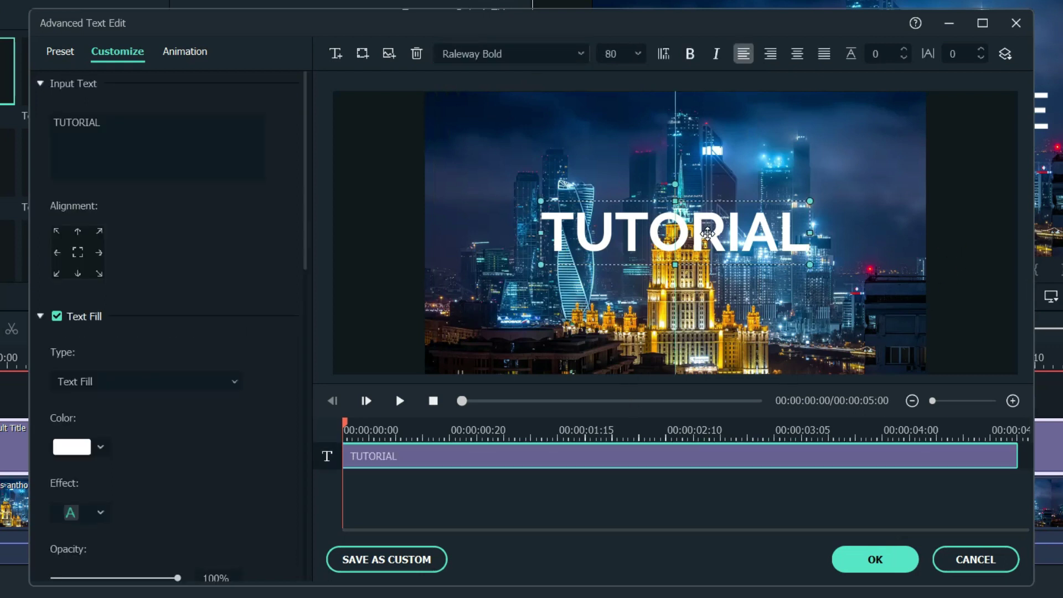
drag(707, 237, 706, 258)
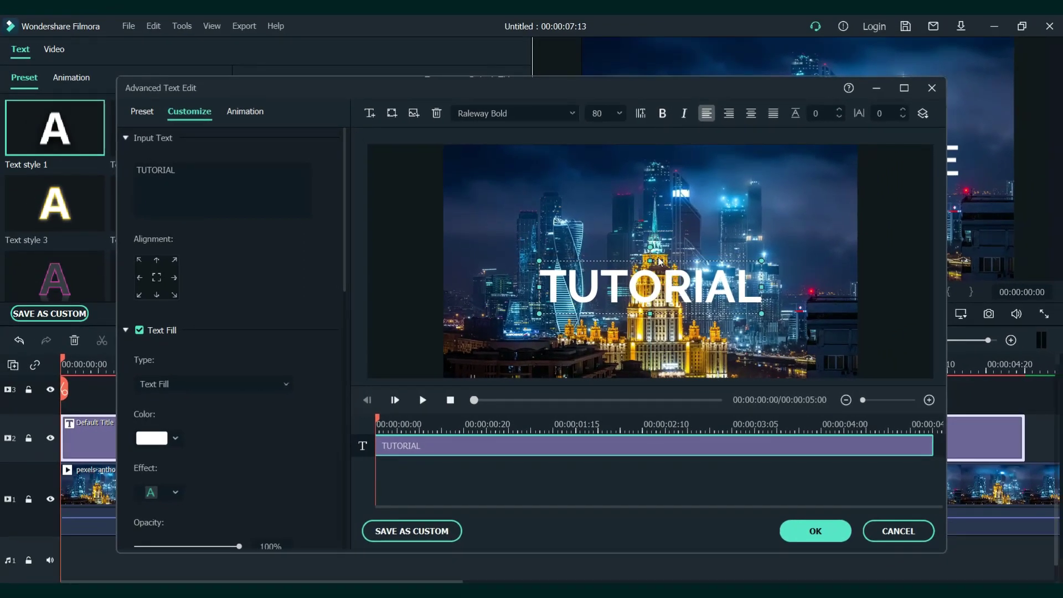
click(833, 537)
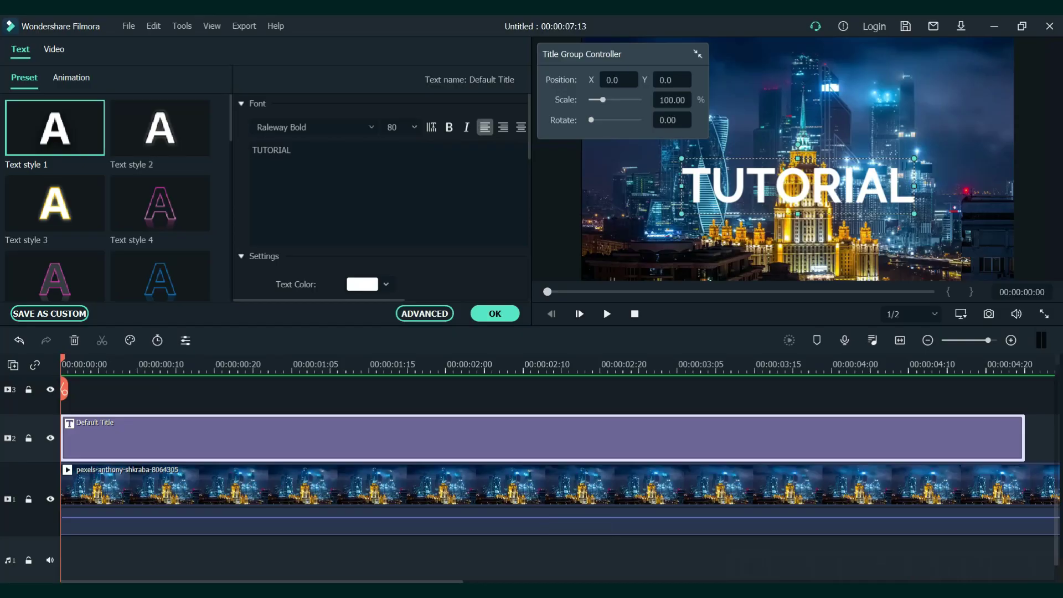
Apply the title settings and add a second night-city clip on track 3 above the title
click(495, 314)
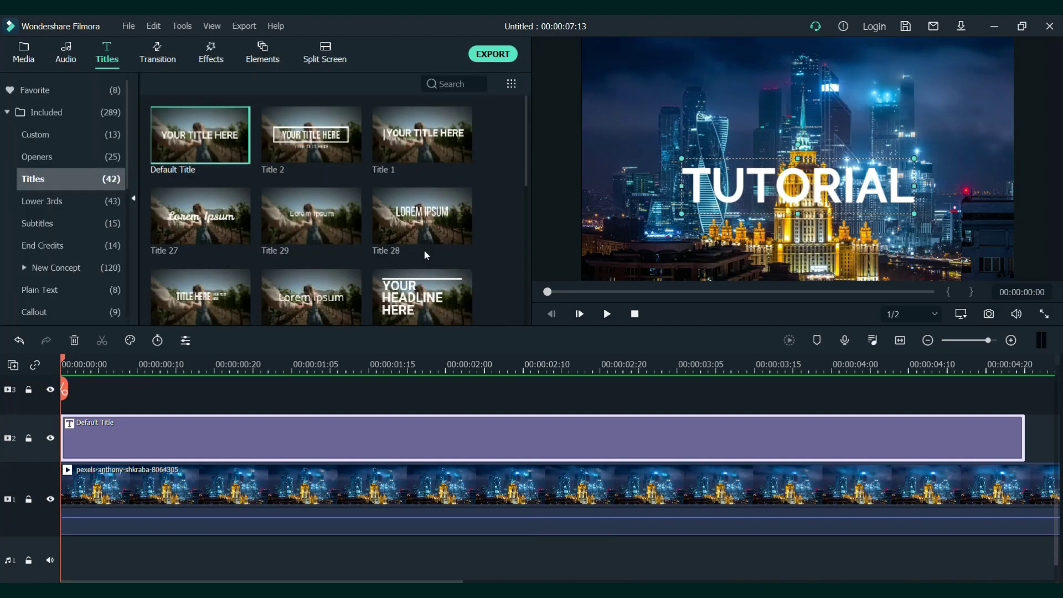
click(35, 60)
drag(102, 360, 49, 432)
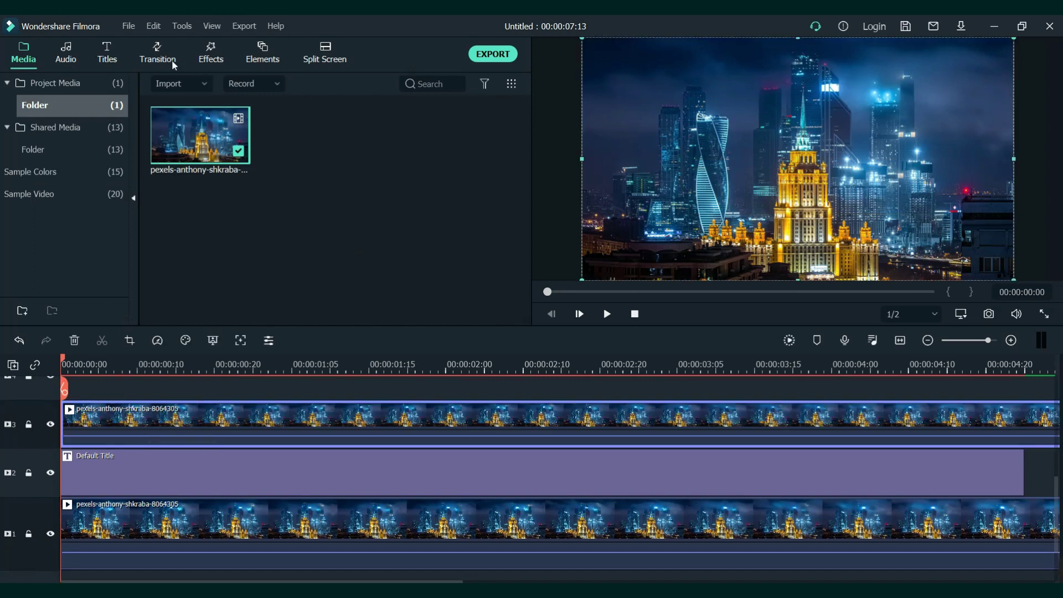
Apply the Utility Image Mask effect to the track-3 clip and hide tracks 2 and 1
click(205, 57)
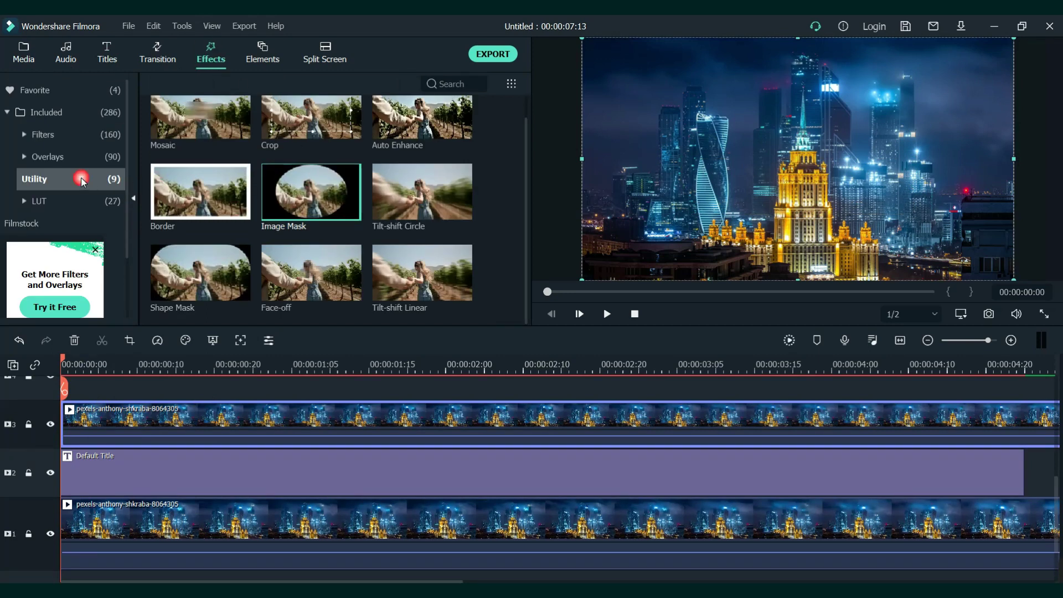
mouse_move(311, 187)
drag(311, 187, 121, 421)
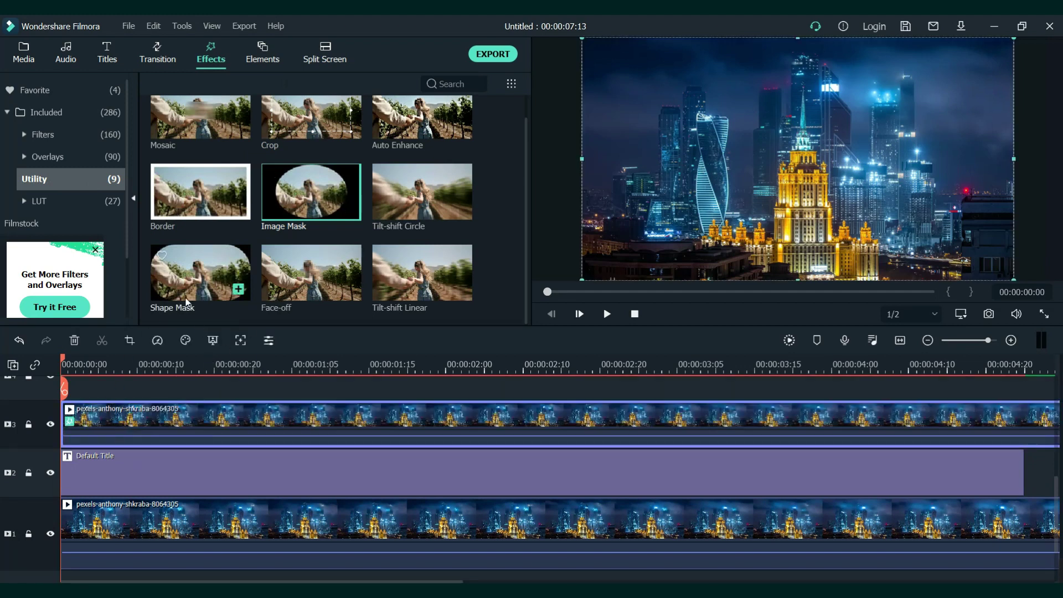
click(49, 474)
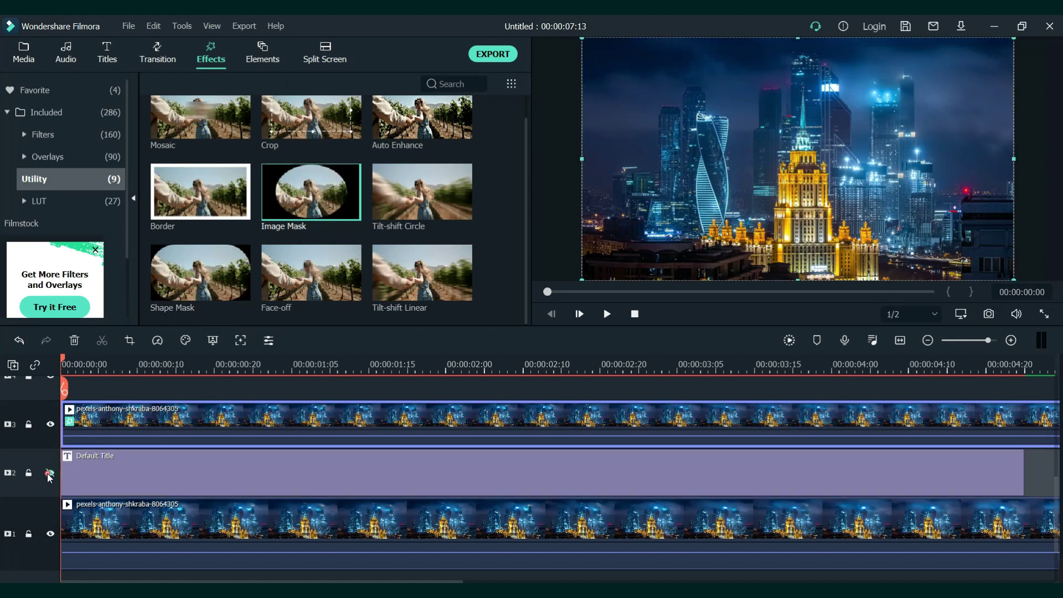
click(50, 533)
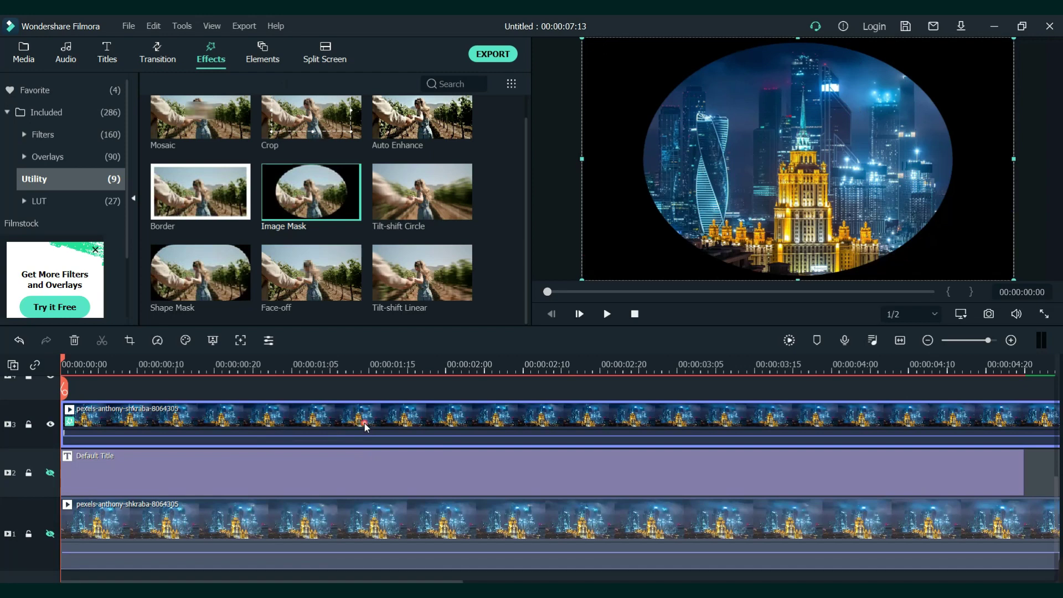
Switch the top clip's Image Mask shape from oval to rectangle in Video Effects
double_click(366, 426)
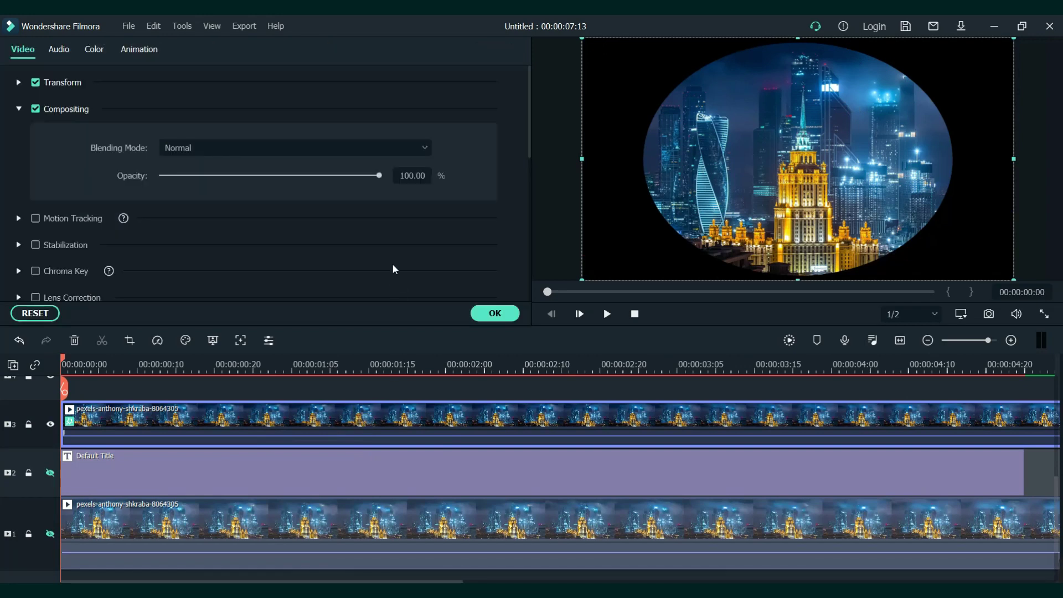
scroll(394, 268, down, 3)
click(19, 293)
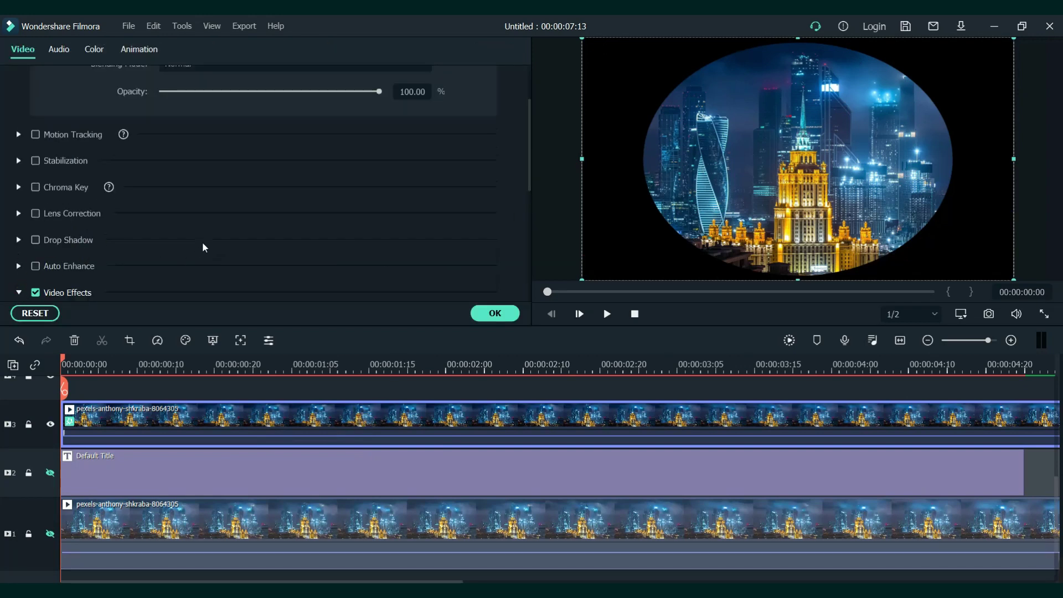
scroll(366, 263, down, 2)
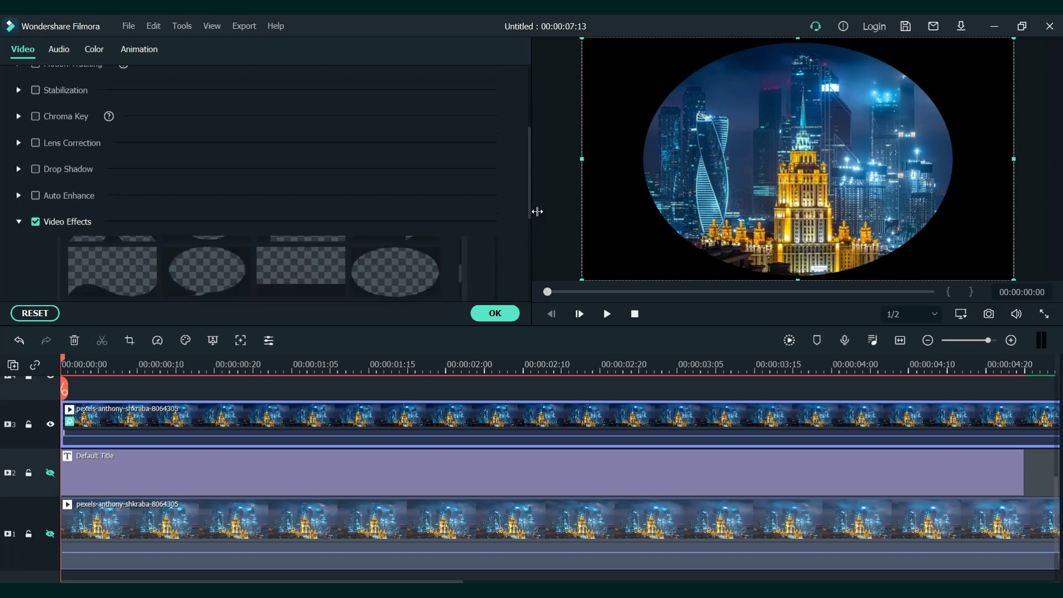
scroll(530, 210, down, 3)
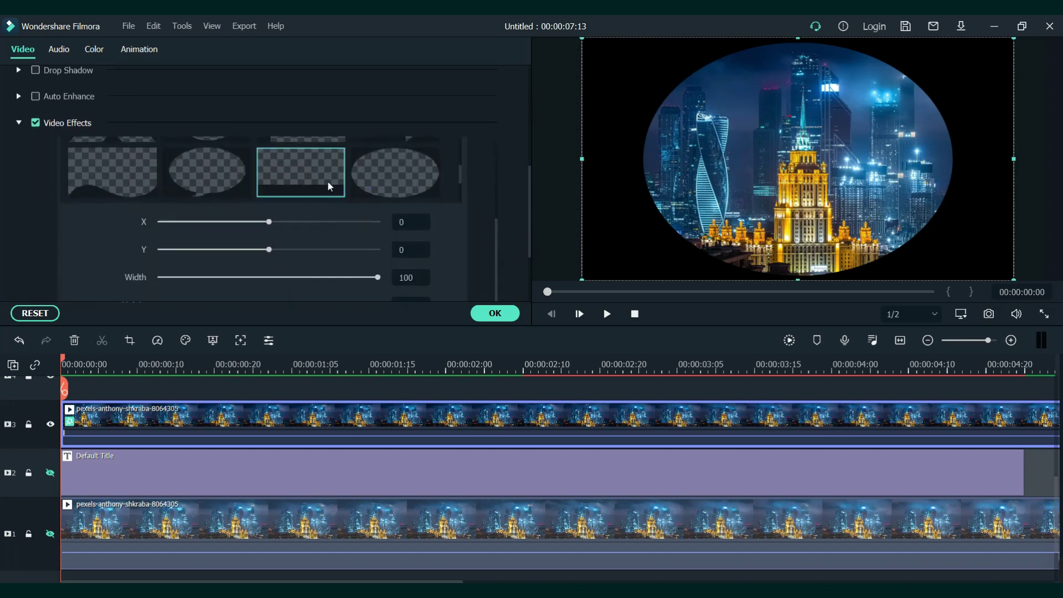
click(326, 183)
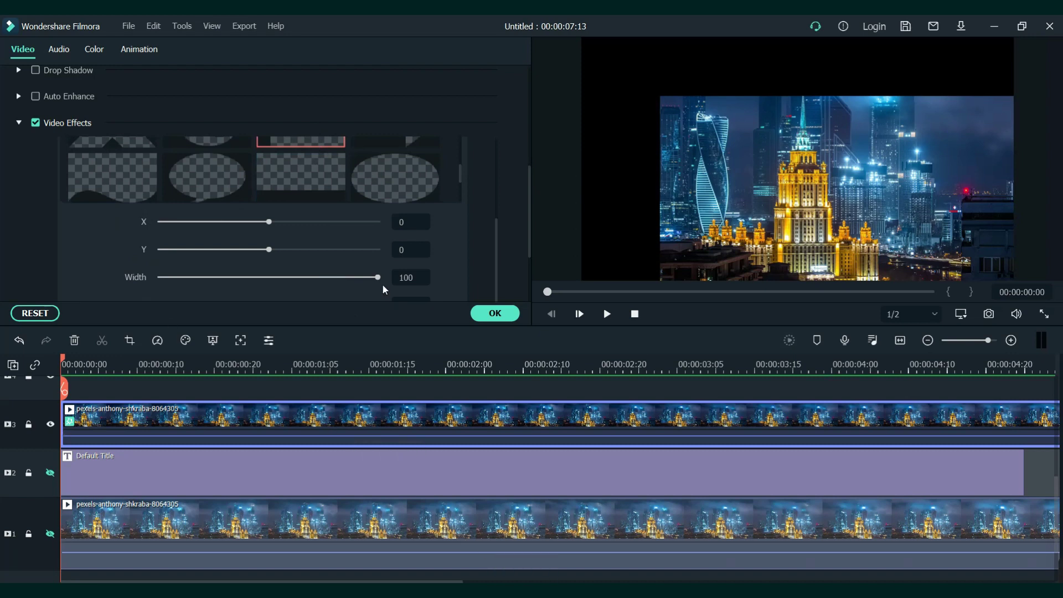
Narrow the rectangular mask to a strip over the tower: X 0, Y -108, Width 14
drag(272, 224, 266, 229)
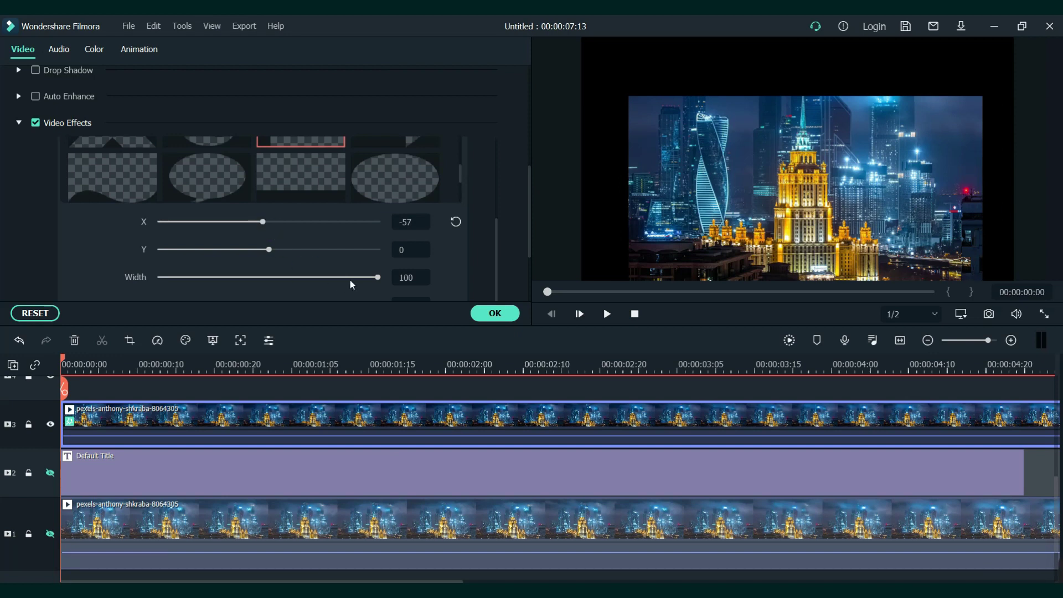
drag(377, 280, 198, 278)
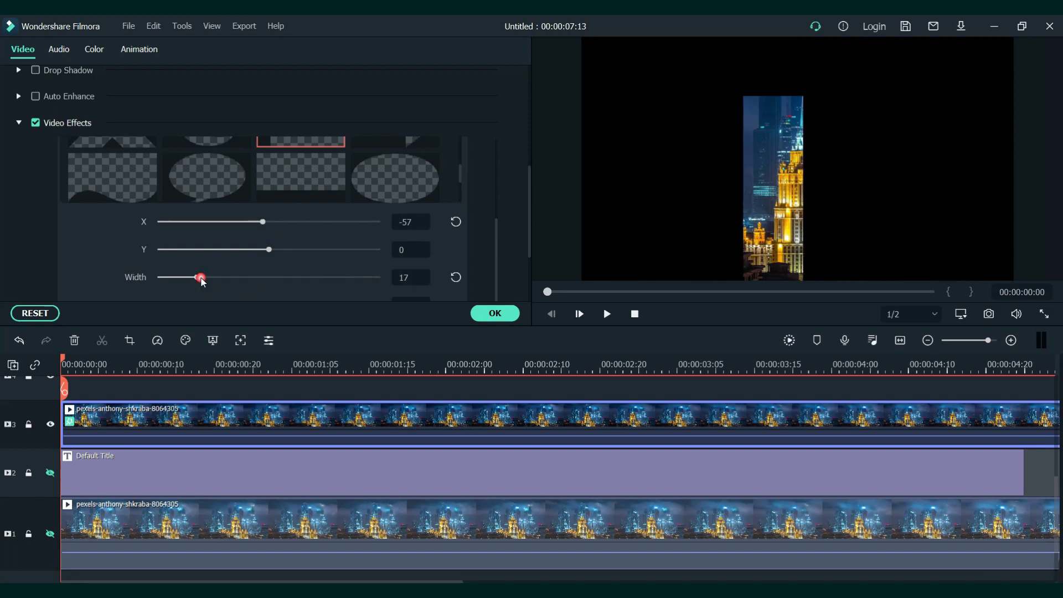
drag(263, 224, 268, 224)
drag(202, 283, 190, 278)
drag(244, 215, 257, 255)
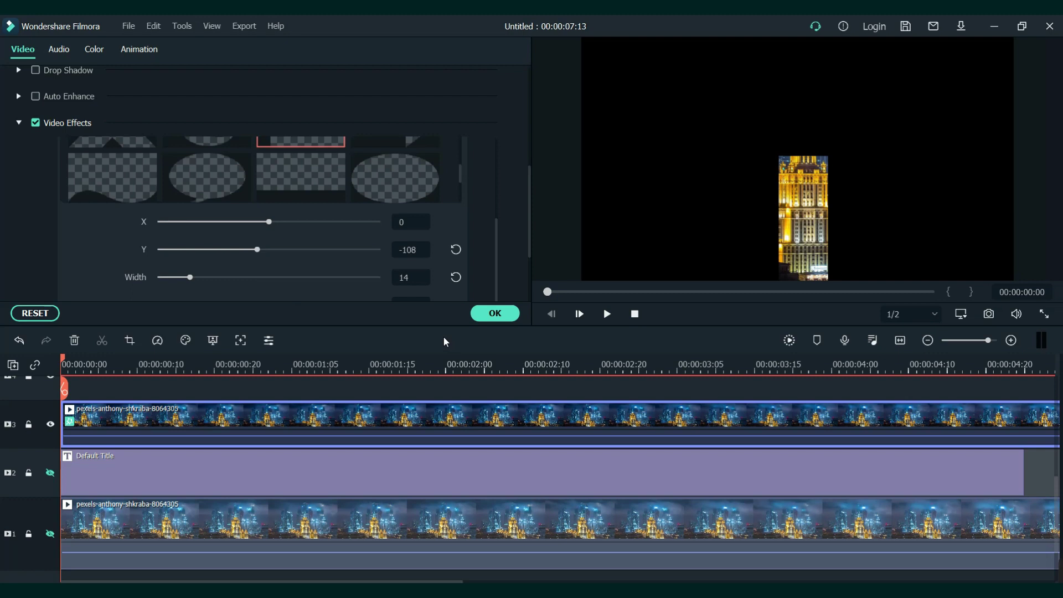
Apply the mask settings and unhide the TUTORIAL title track
click(505, 314)
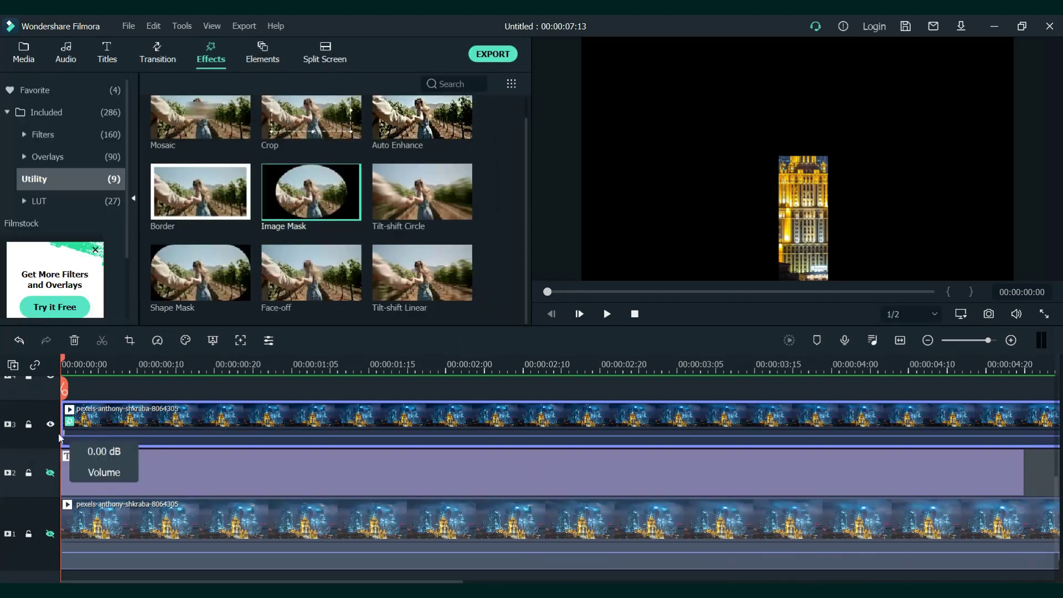
click(50, 474)
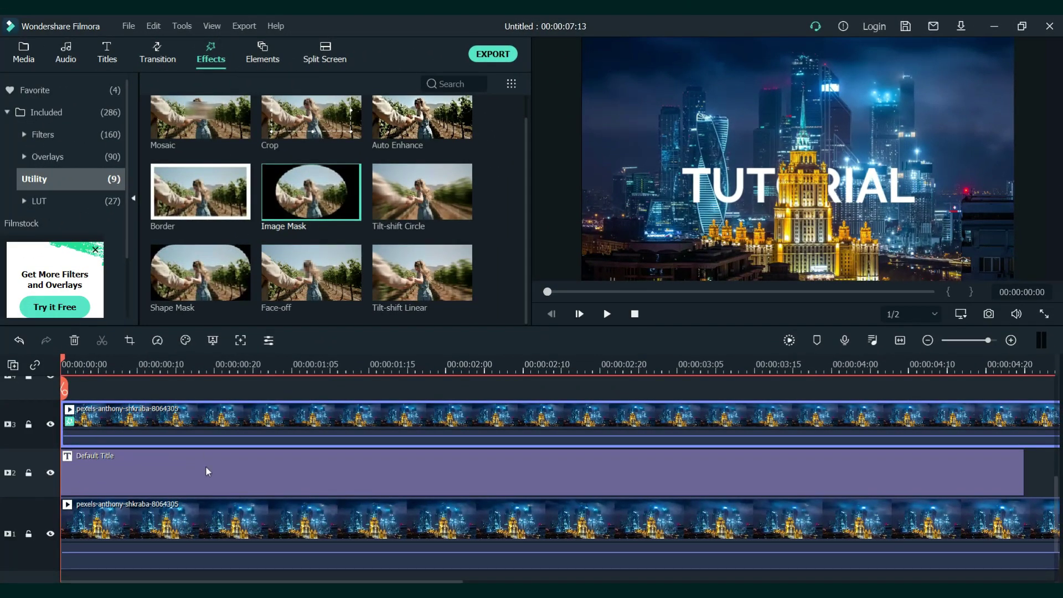
Apply the Right Roll animation preset to the TUTORIAL title
double_click(148, 472)
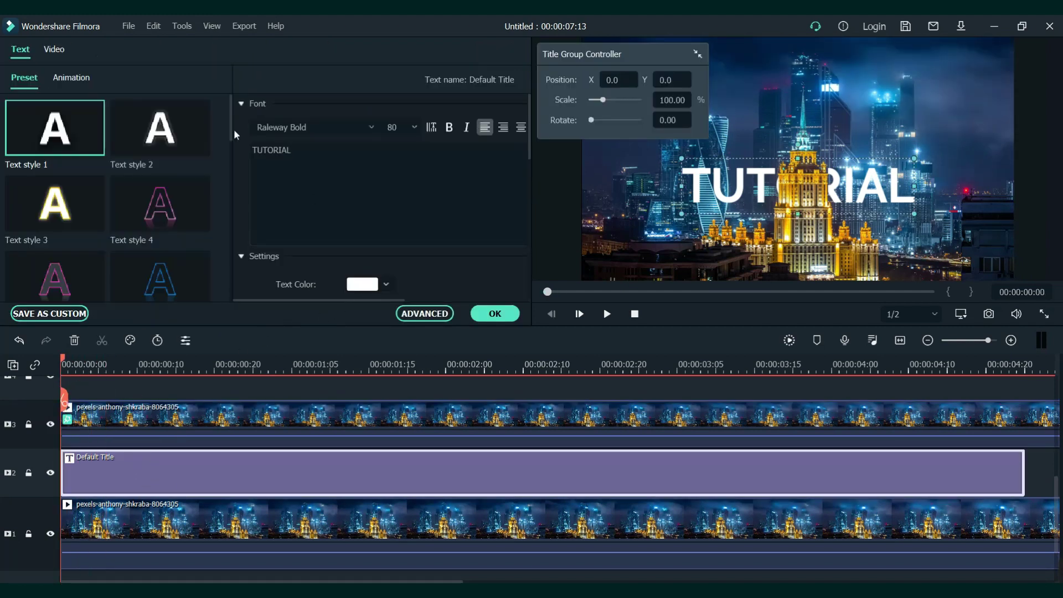
click(82, 79)
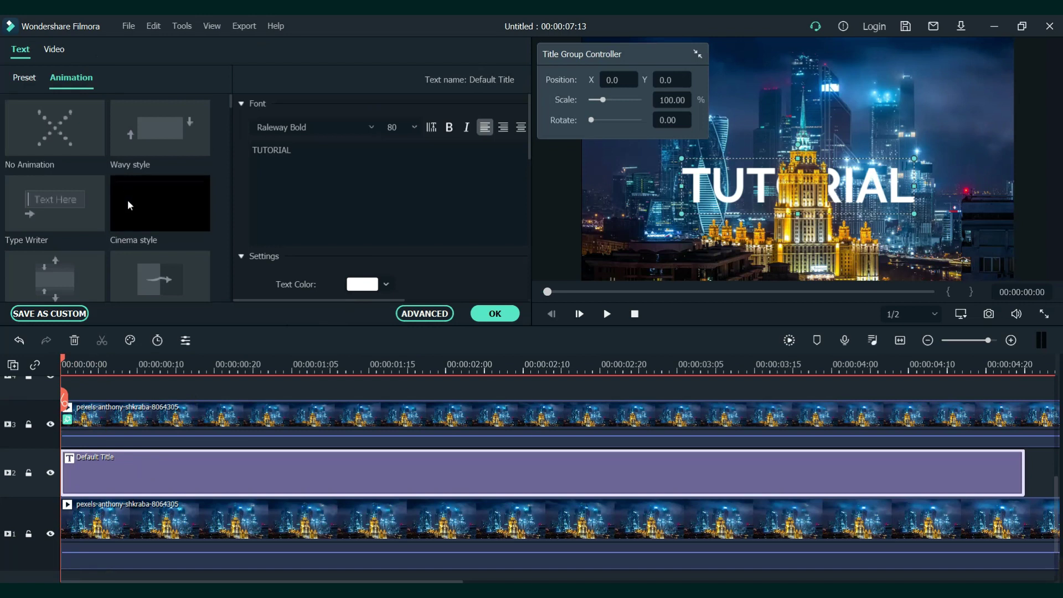
scroll(122, 223, down, 6)
scroll(108, 225, down, 3)
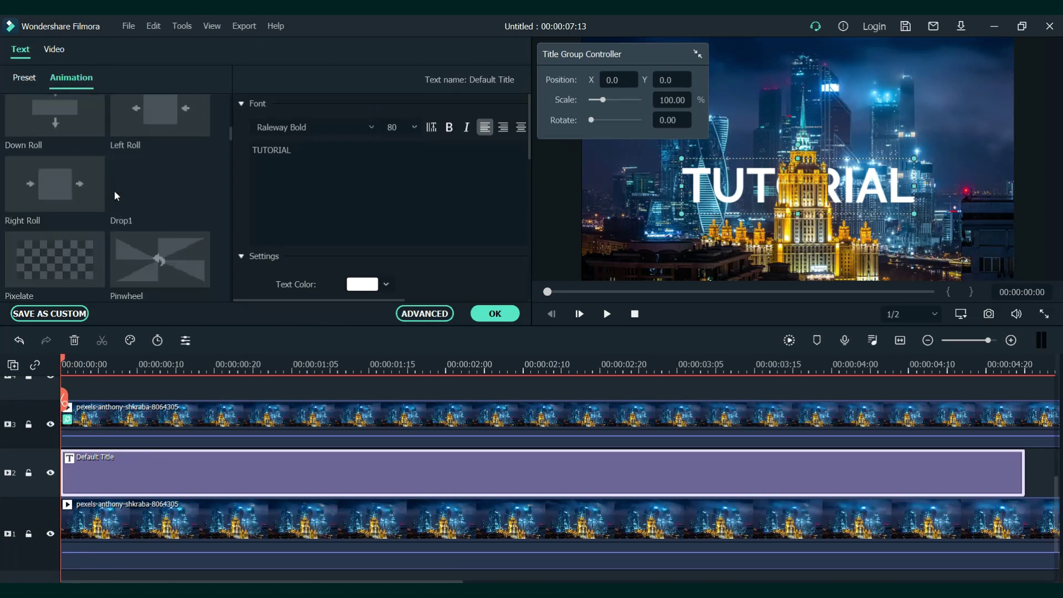
click(87, 185)
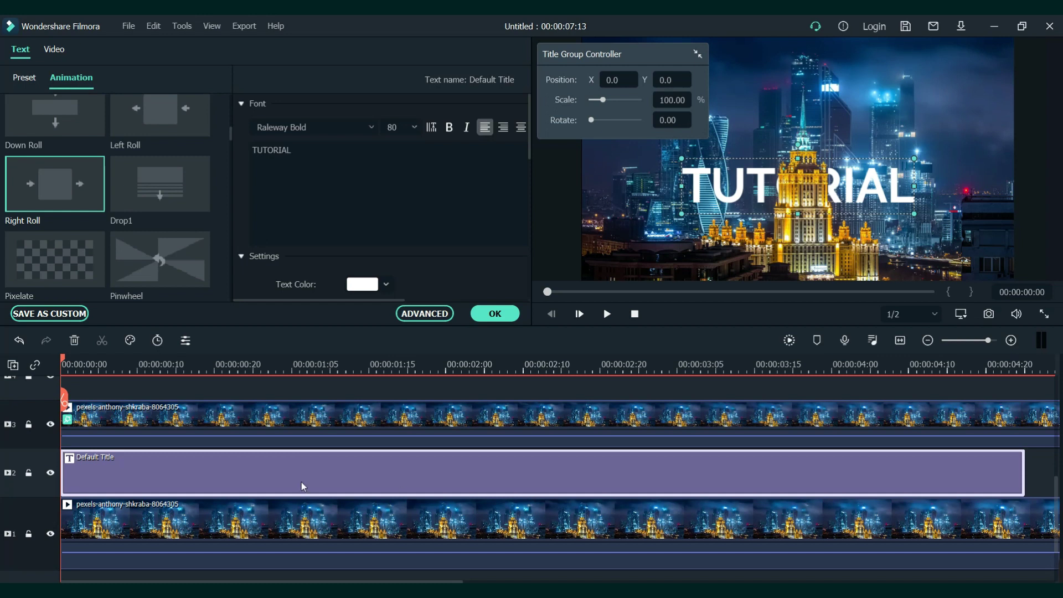
Confirm the title's animation change and play back the rolling TUTORIAL title
click(495, 313)
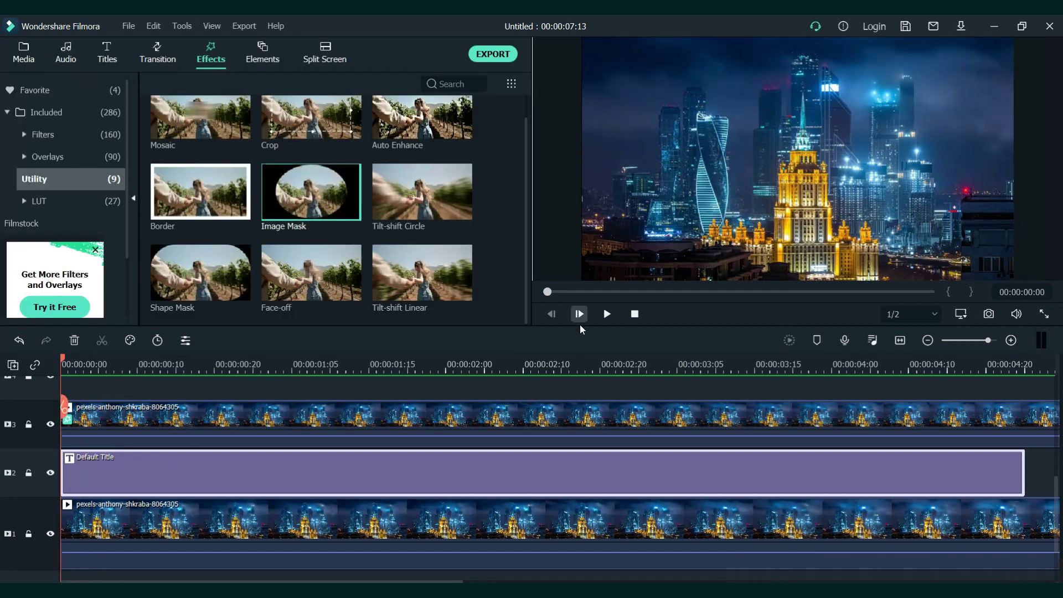
click(609, 313)
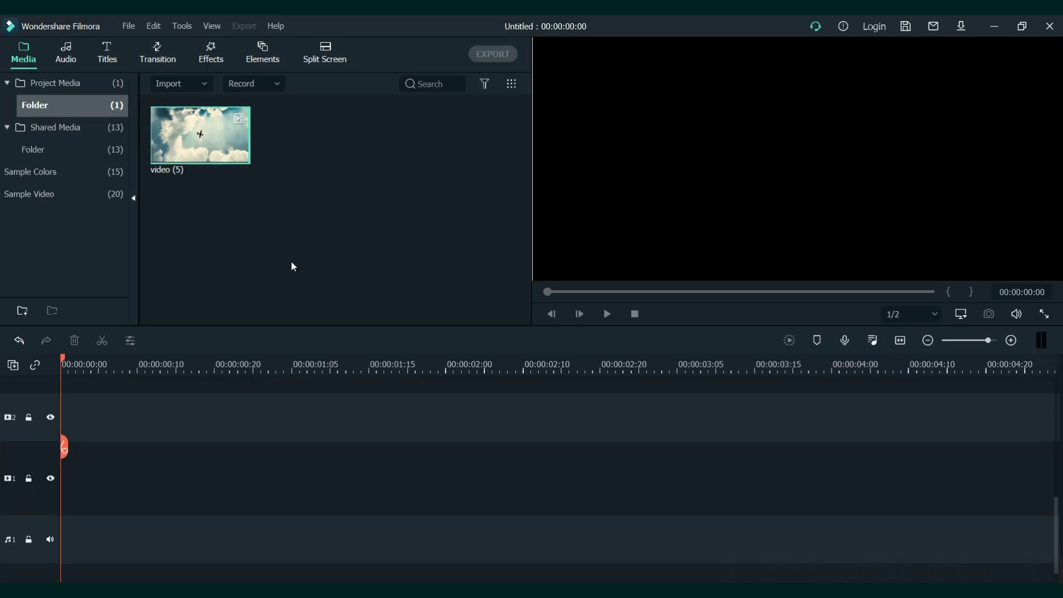
Place video (5) on track 1 at 1920 x 1080 25fps and add a Default Title above it
drag(235, 150, 50, 486)
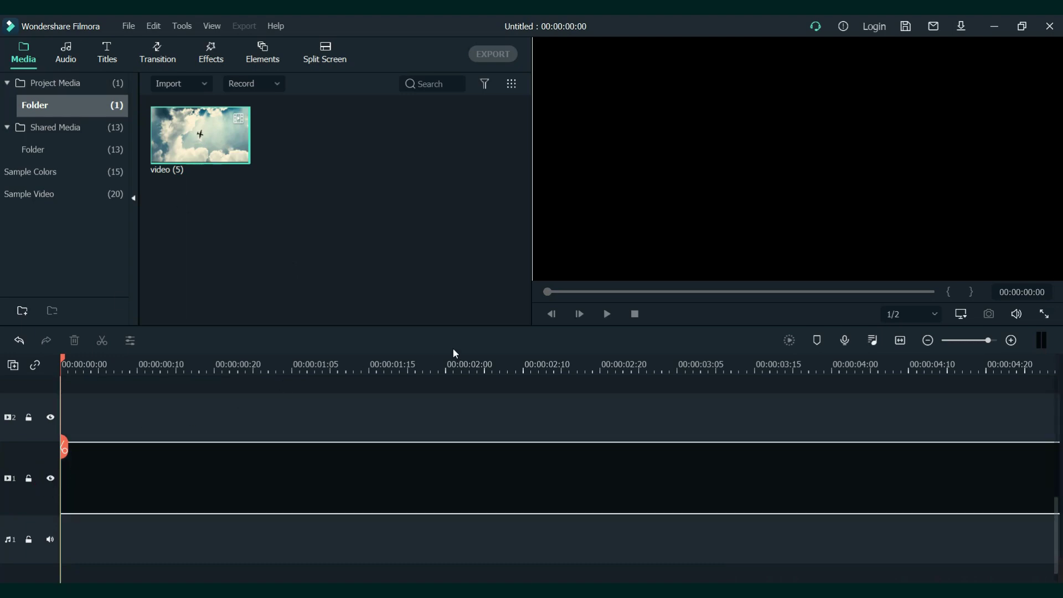
drag(367, 370, 454, 353)
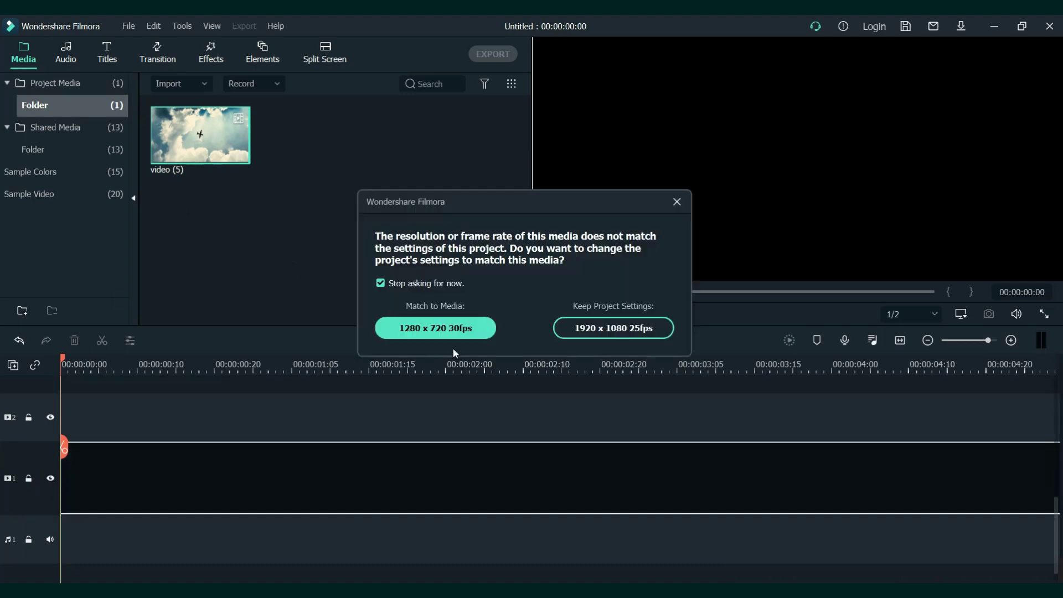
click(565, 330)
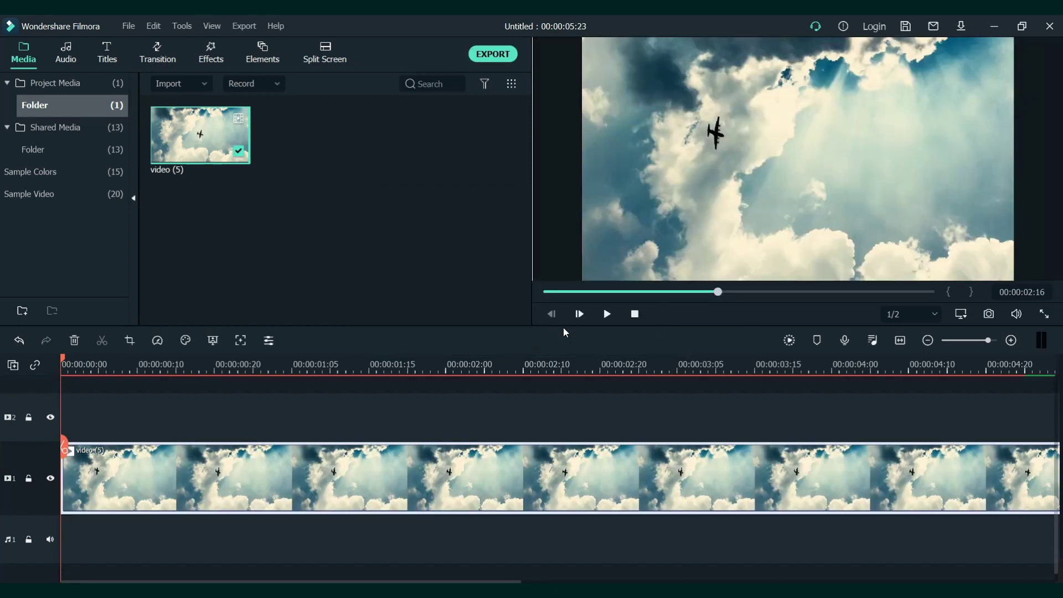
click(110, 60)
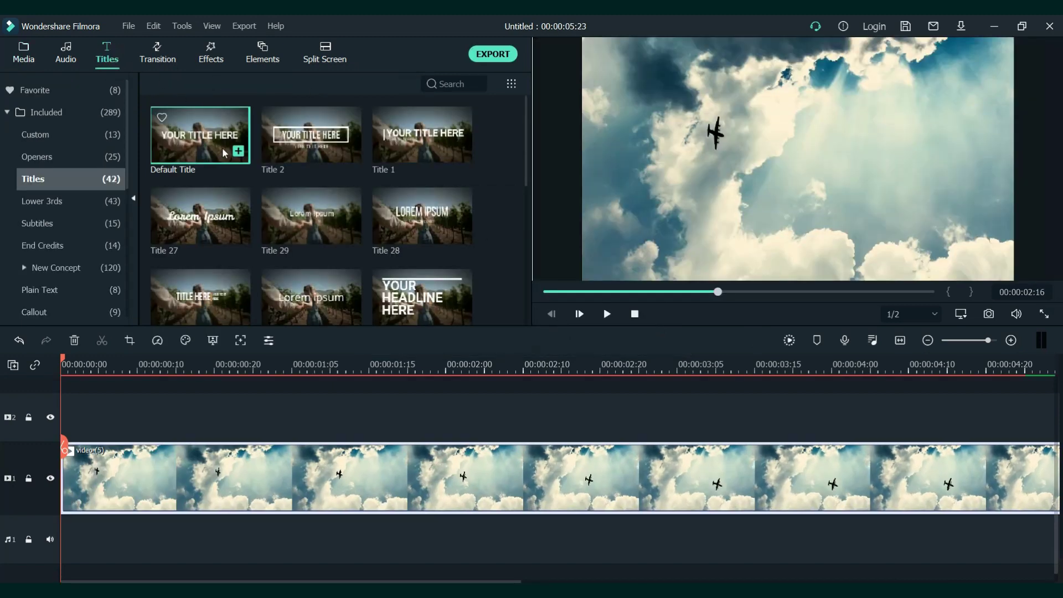
drag(230, 145, 22, 437)
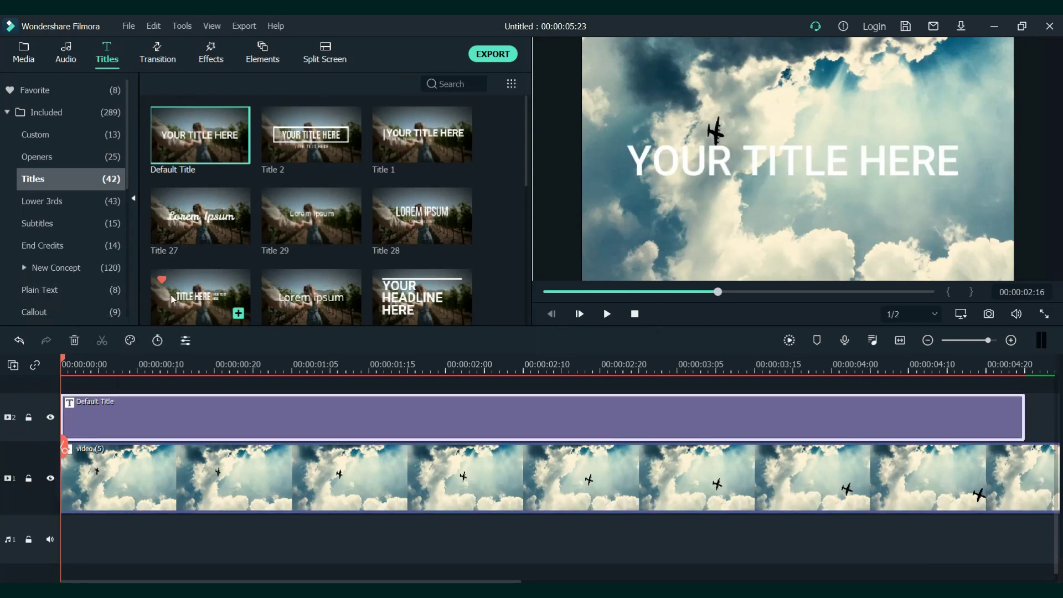
In Advanced Text Edit, replace the placeholder title text with BEHIND
double_click(386, 414)
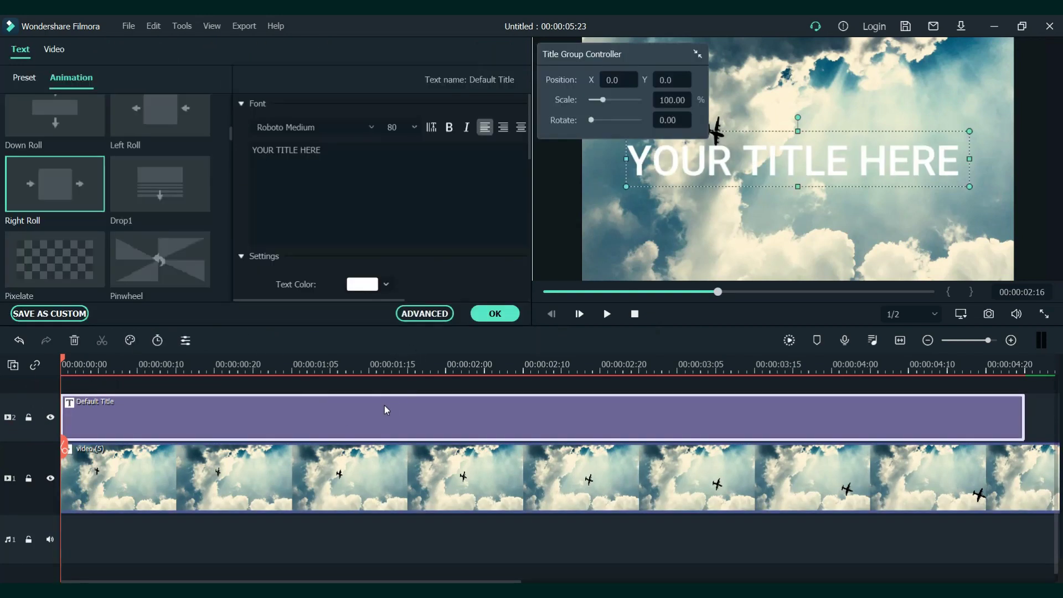
click(430, 316)
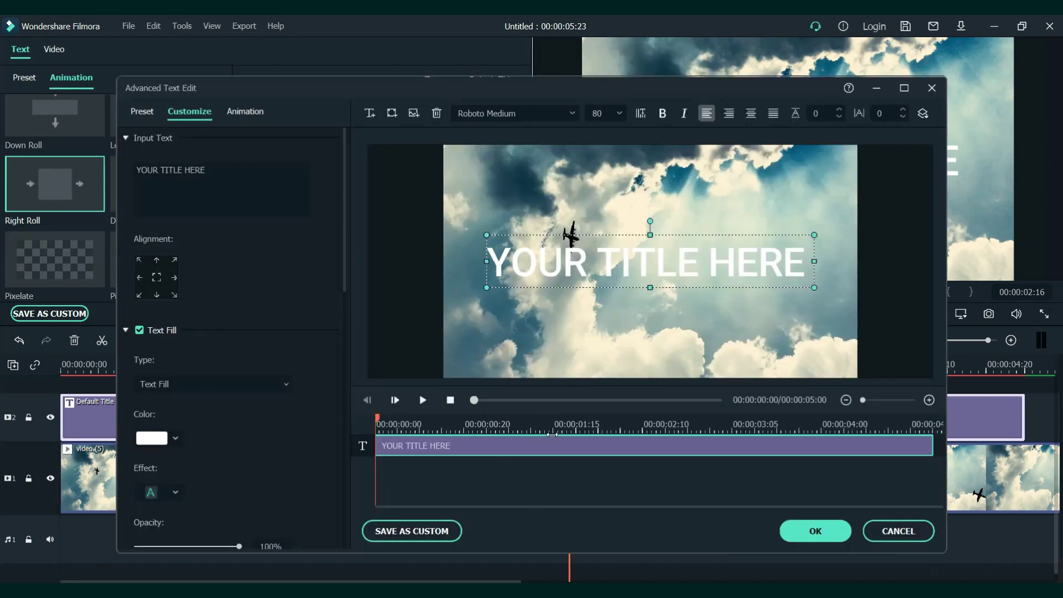
triple_click(277, 188)
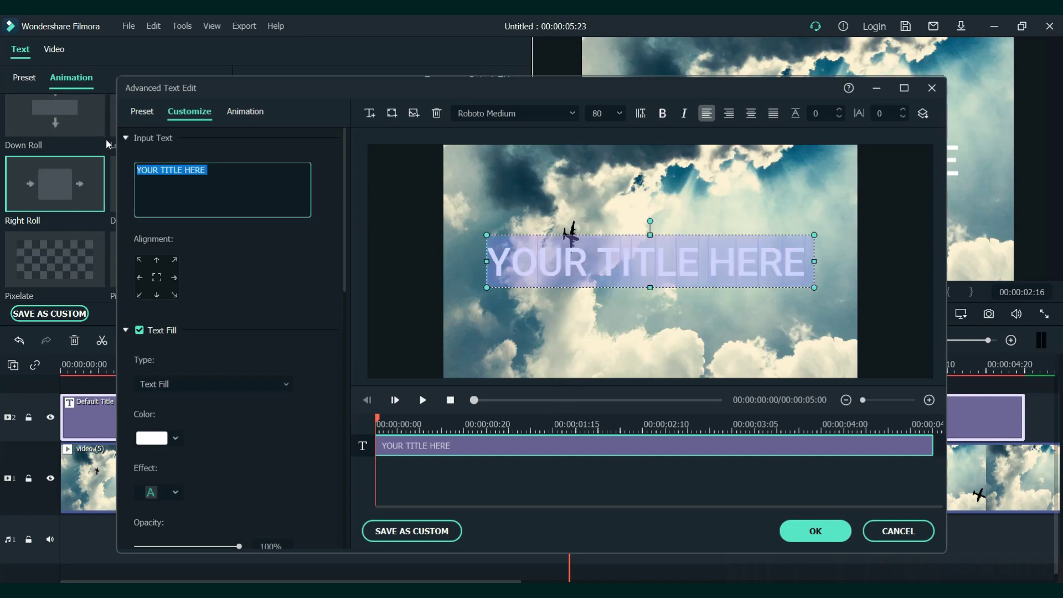
text(BEHIND)
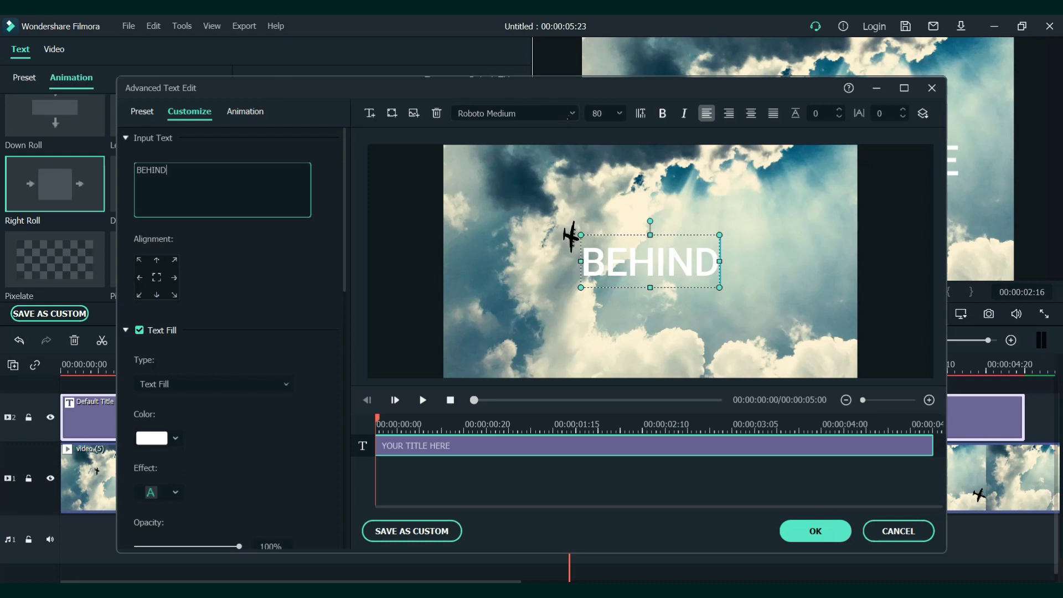
Set the BEHIND title's font to Raleway Bold and its size to 150
click(570, 113)
scroll(552, 208, up, 3)
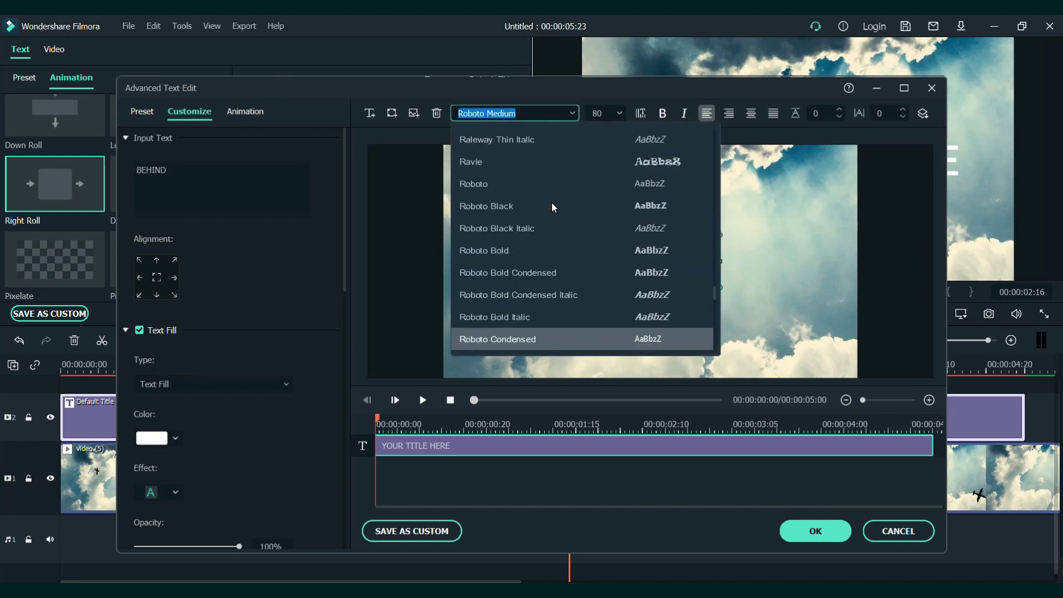
scroll(552, 207, up, 3)
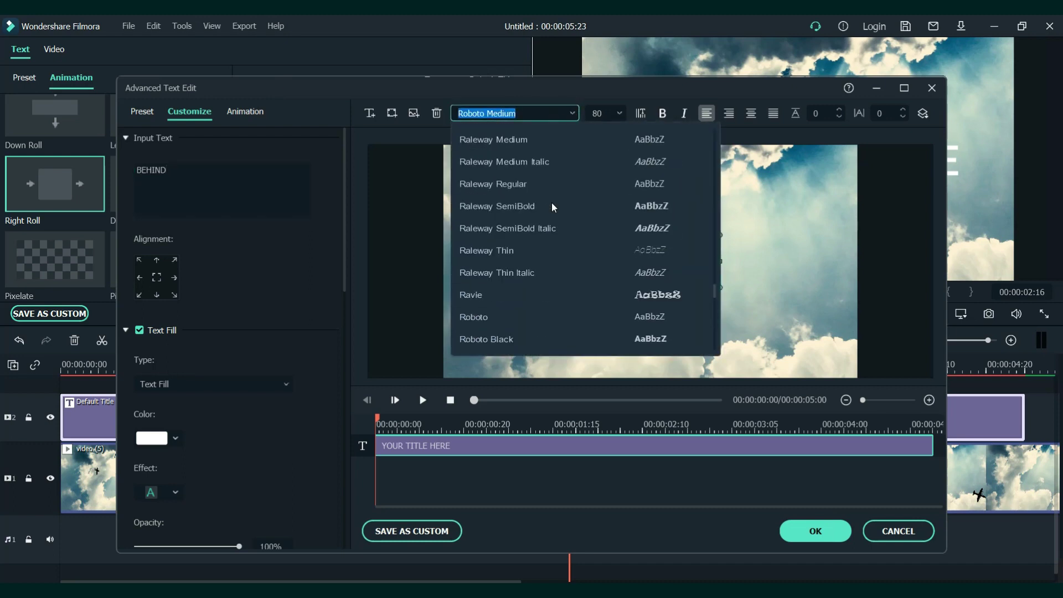
scroll(552, 202, up, 1)
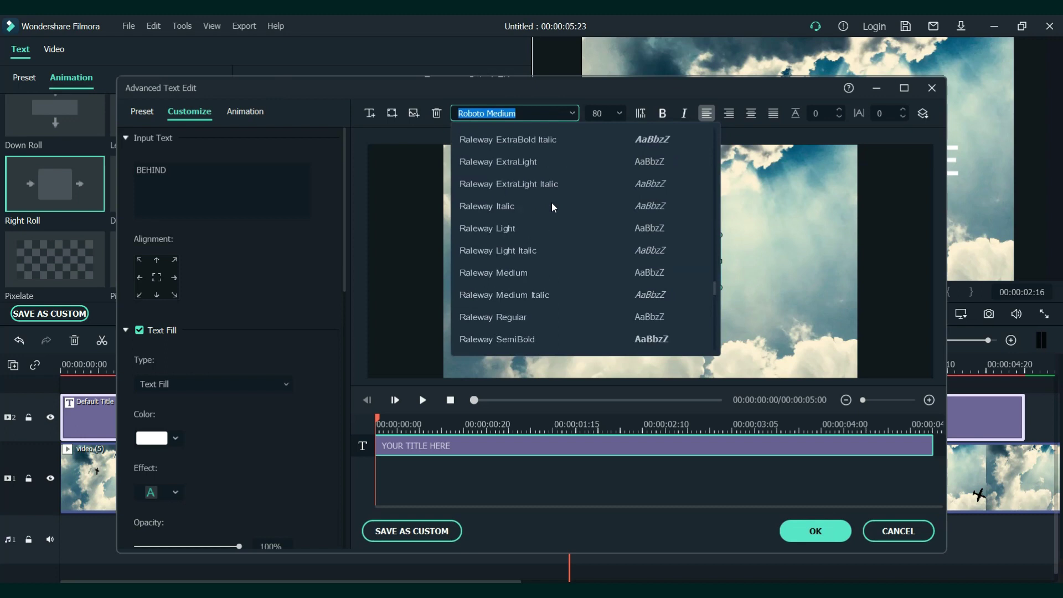
scroll(551, 202, up, 1)
click(530, 144)
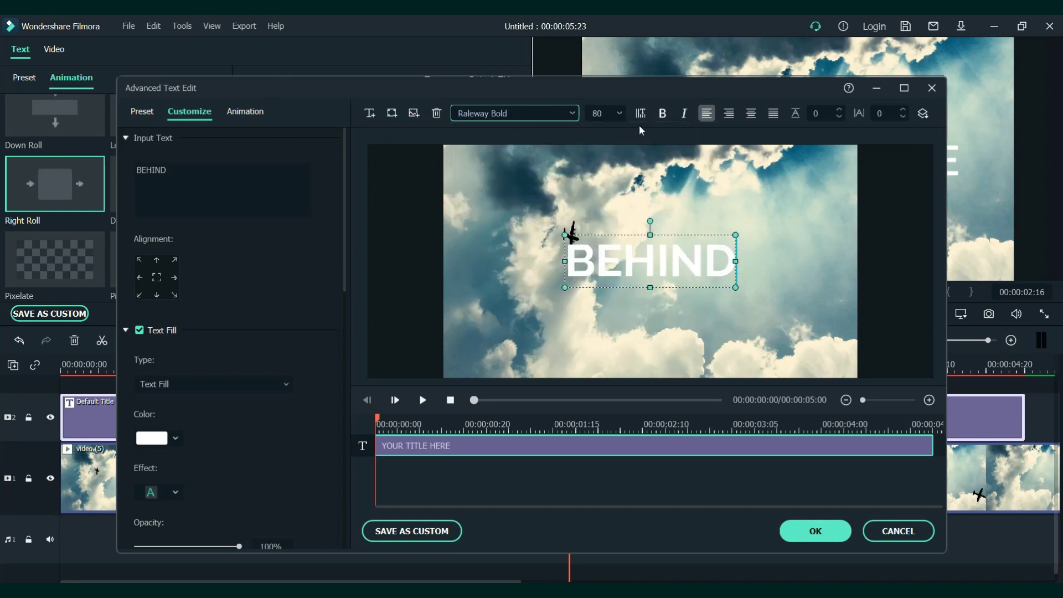
click(618, 114)
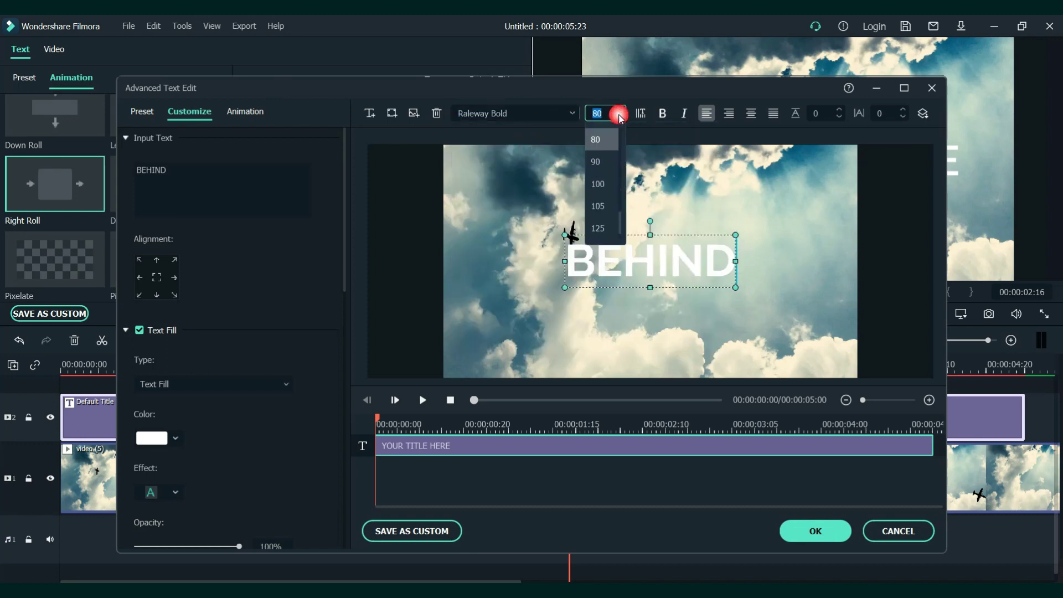
click(599, 228)
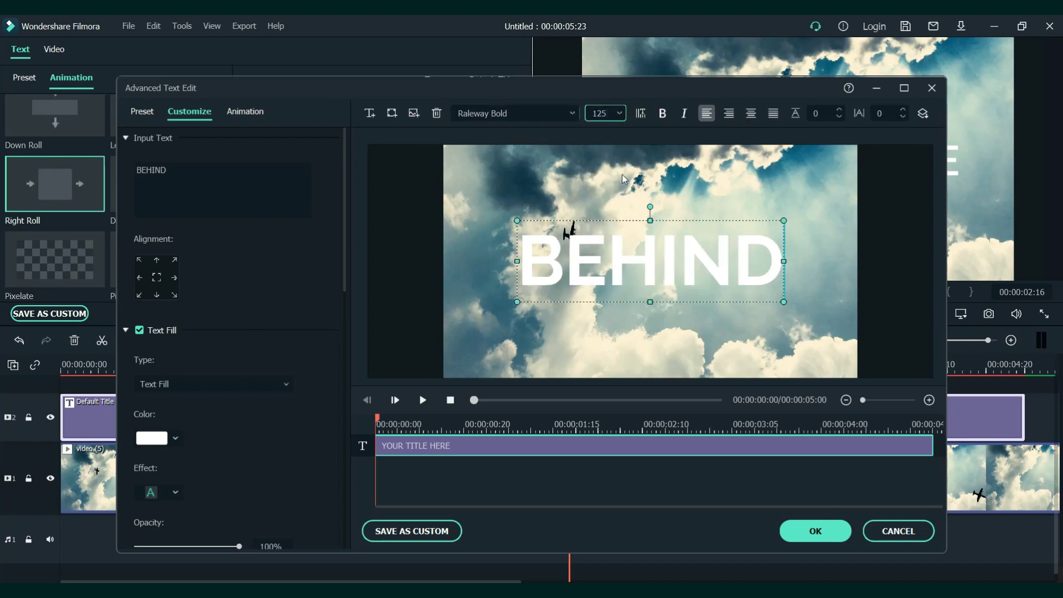
click(620, 114)
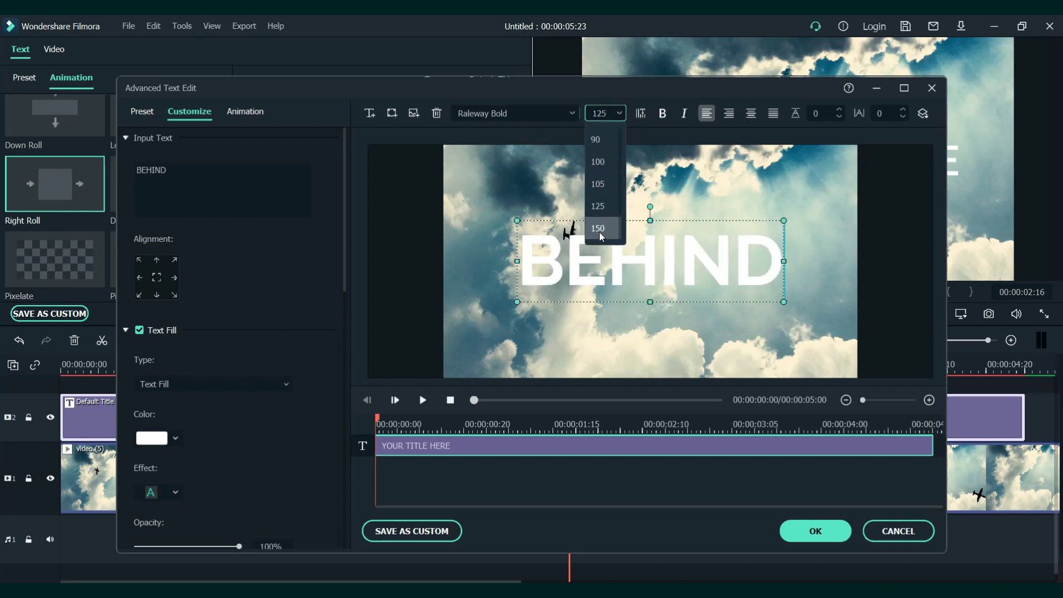
click(600, 233)
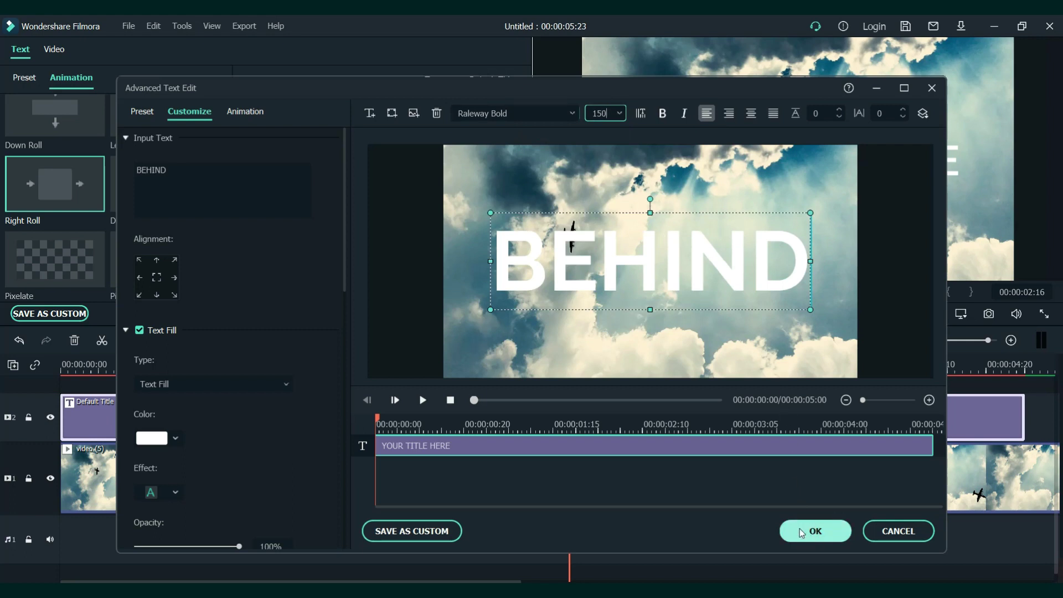
Confirm the text edits and set the BEHIND title's Compositing blending mode to Overlay
click(784, 526)
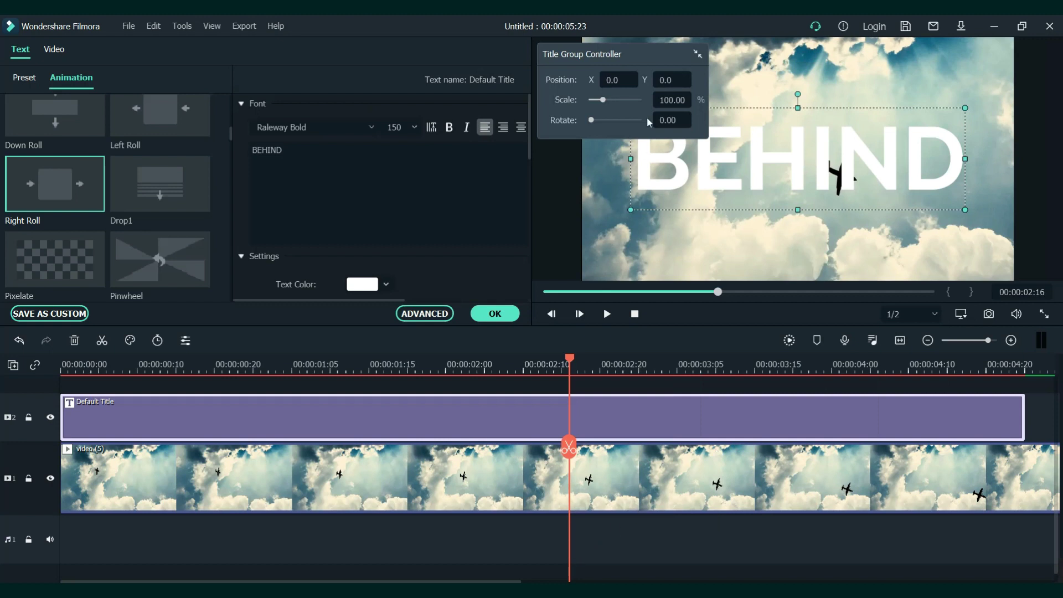
click(709, 53)
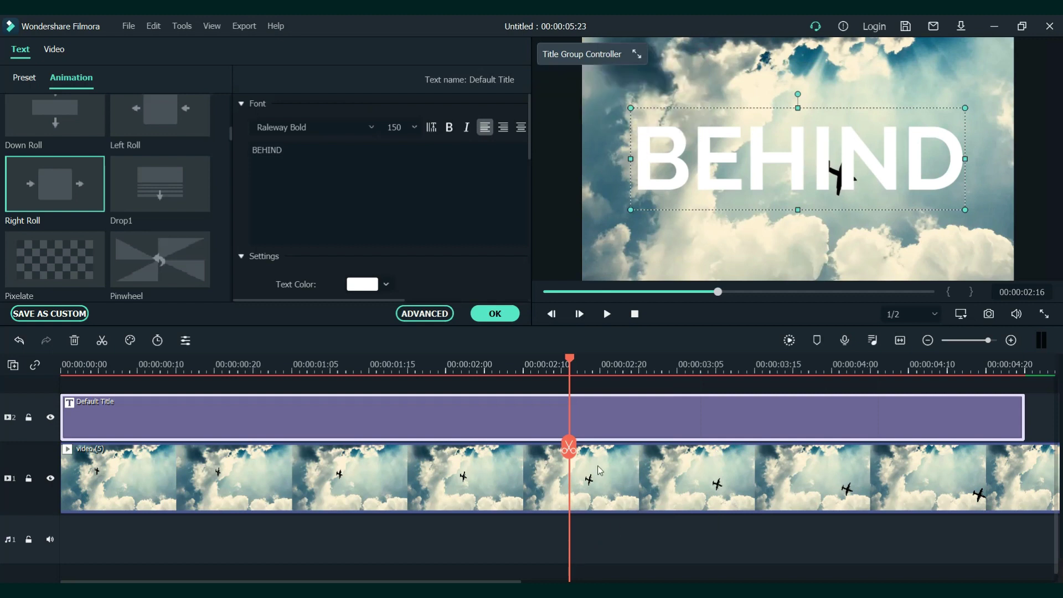
key(Home)
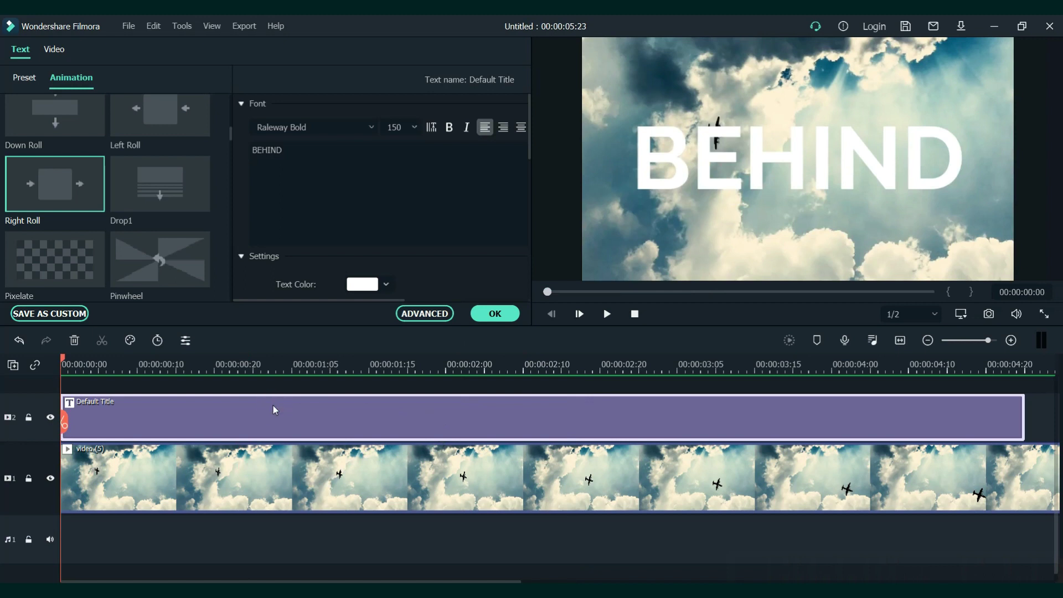
click(57, 51)
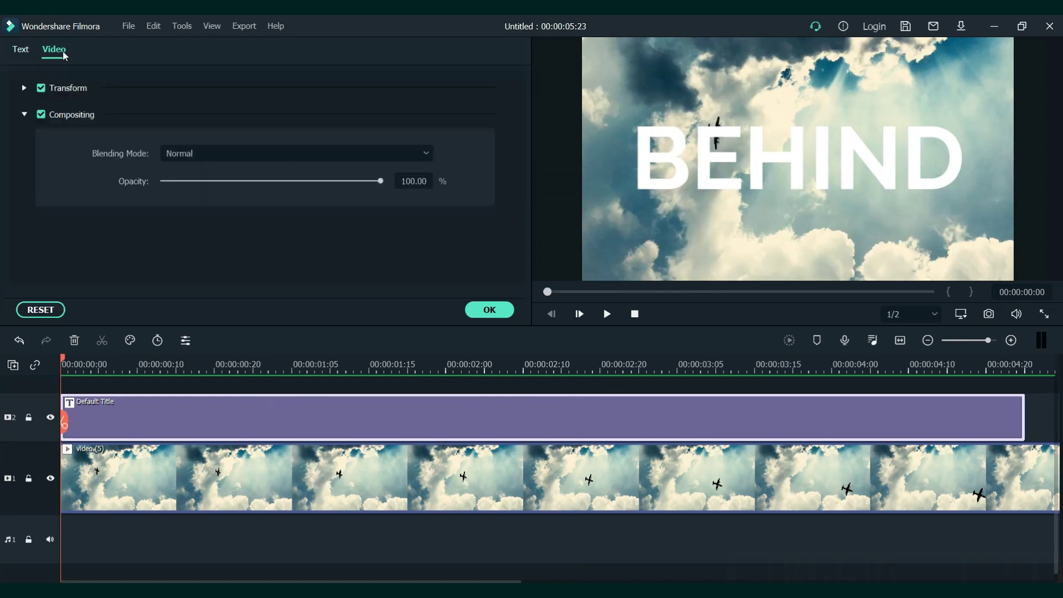
click(264, 153)
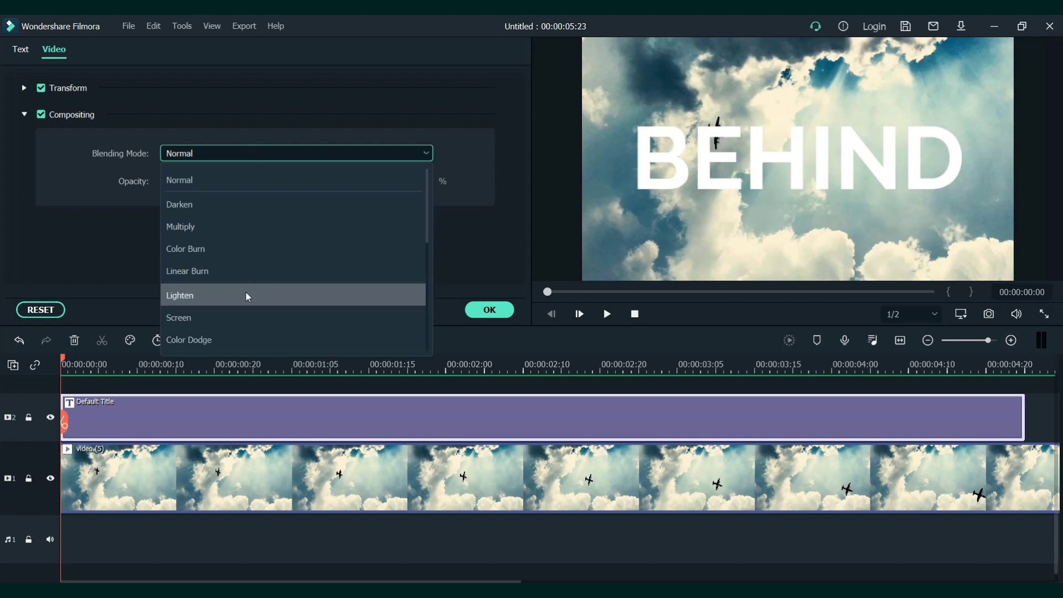
scroll(247, 297, down, 2)
click(208, 339)
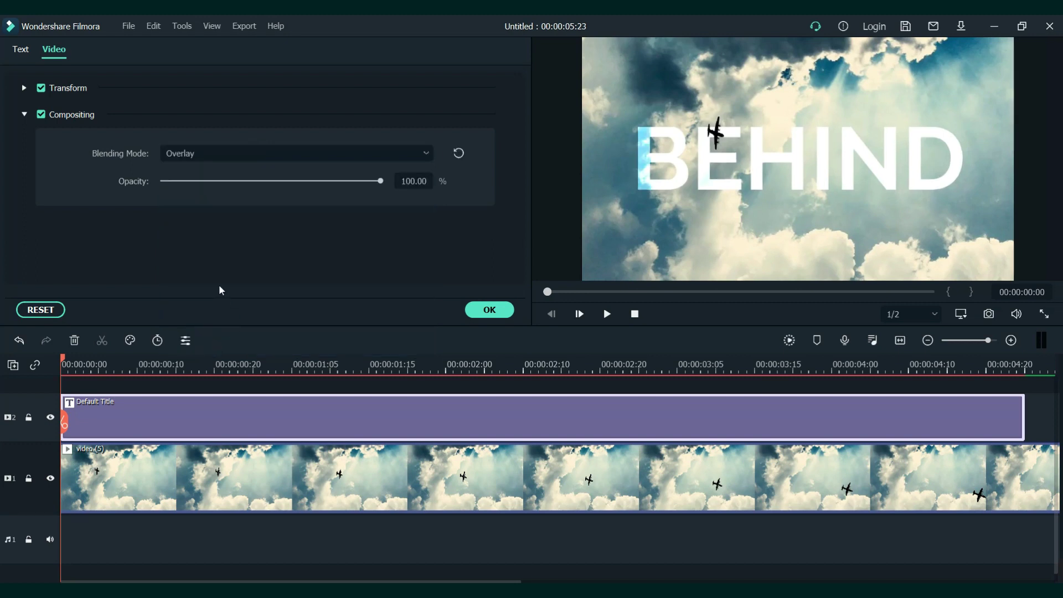
Confirm the Overlay blend and play the clip to watch the plane pass BEHIND
click(489, 310)
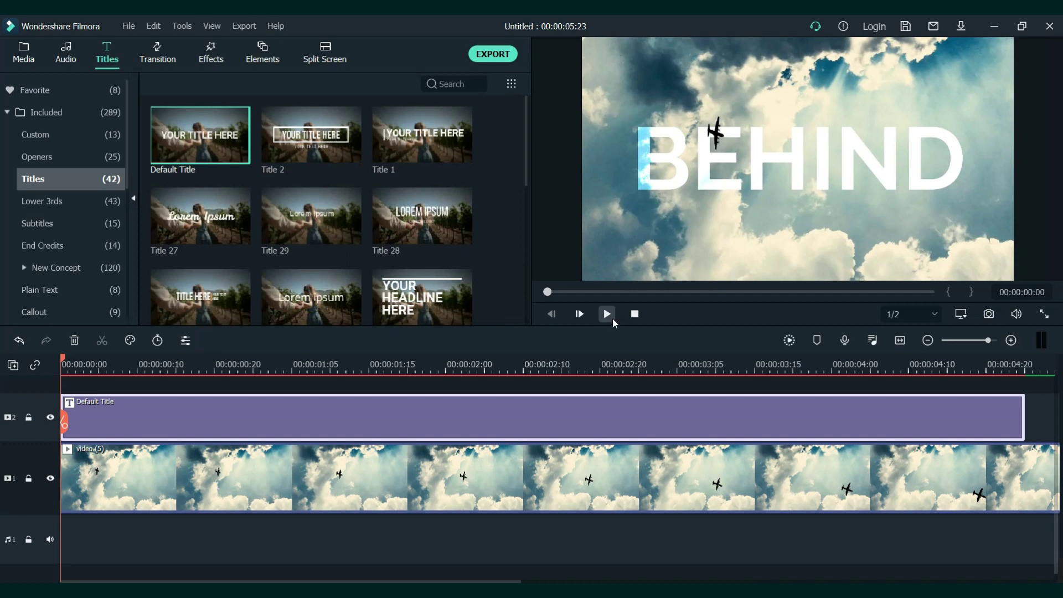
click(608, 314)
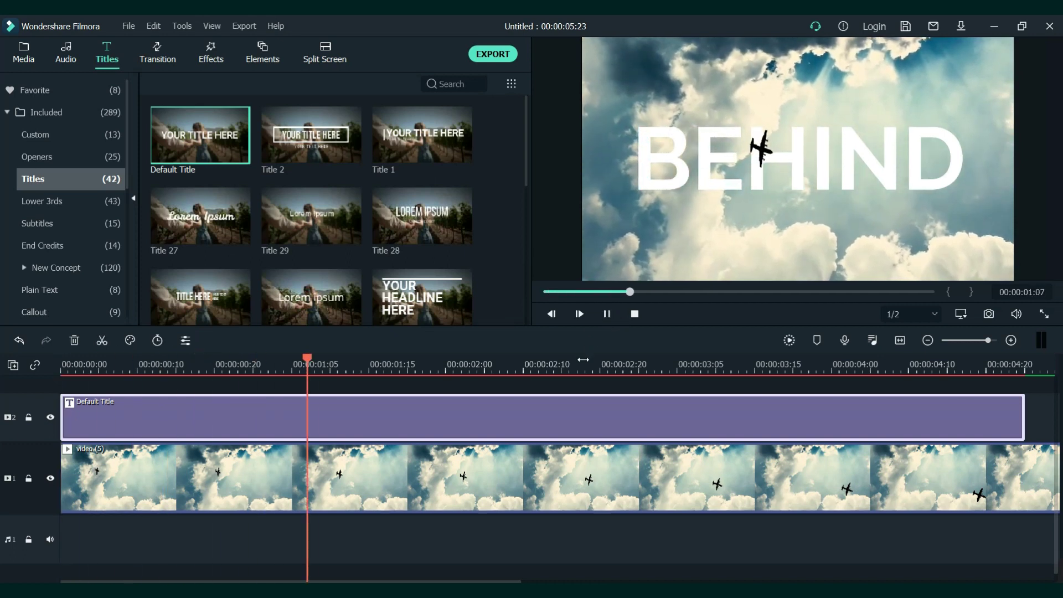